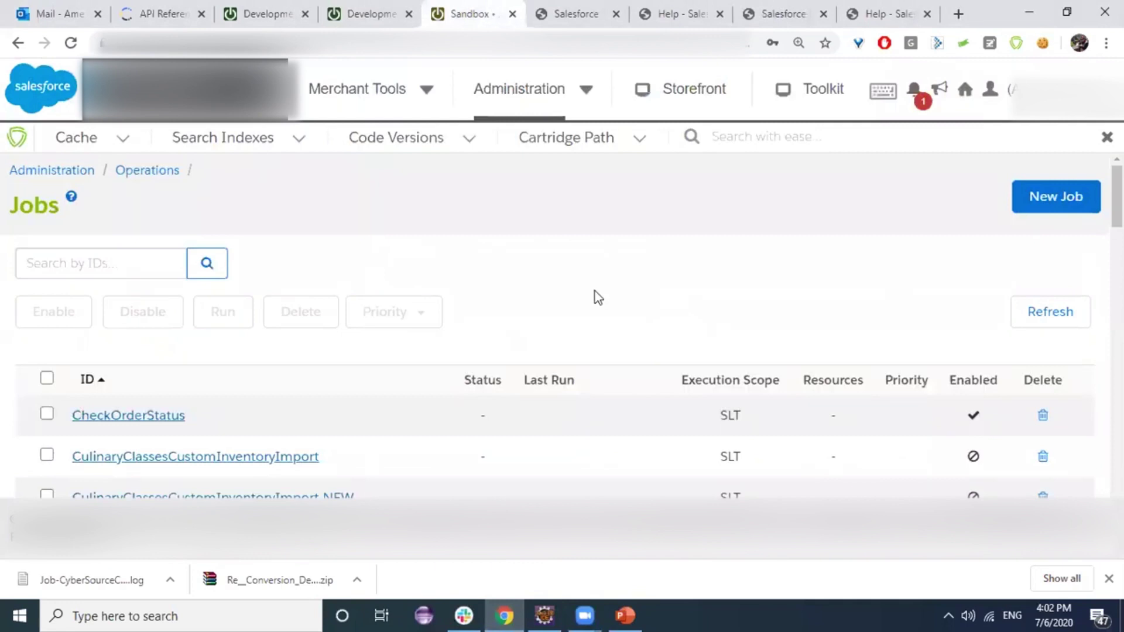
# Step: Start a new job in the Jobs administration page and give it the ID TestJob
pyautogui.click(596, 98)
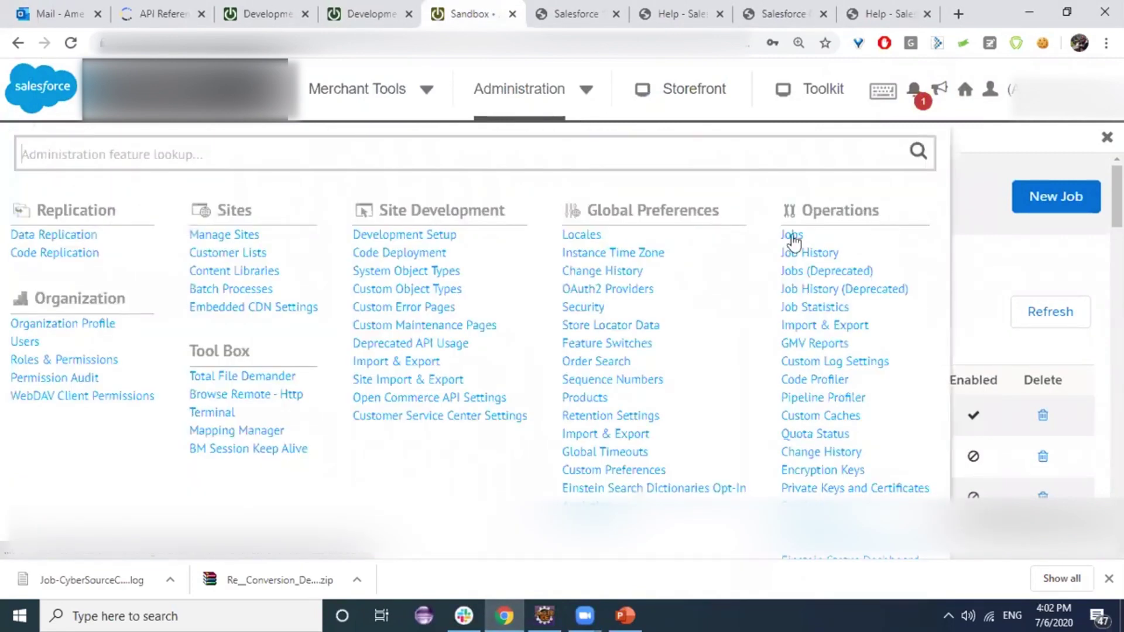
pyautogui.click(1069, 199)
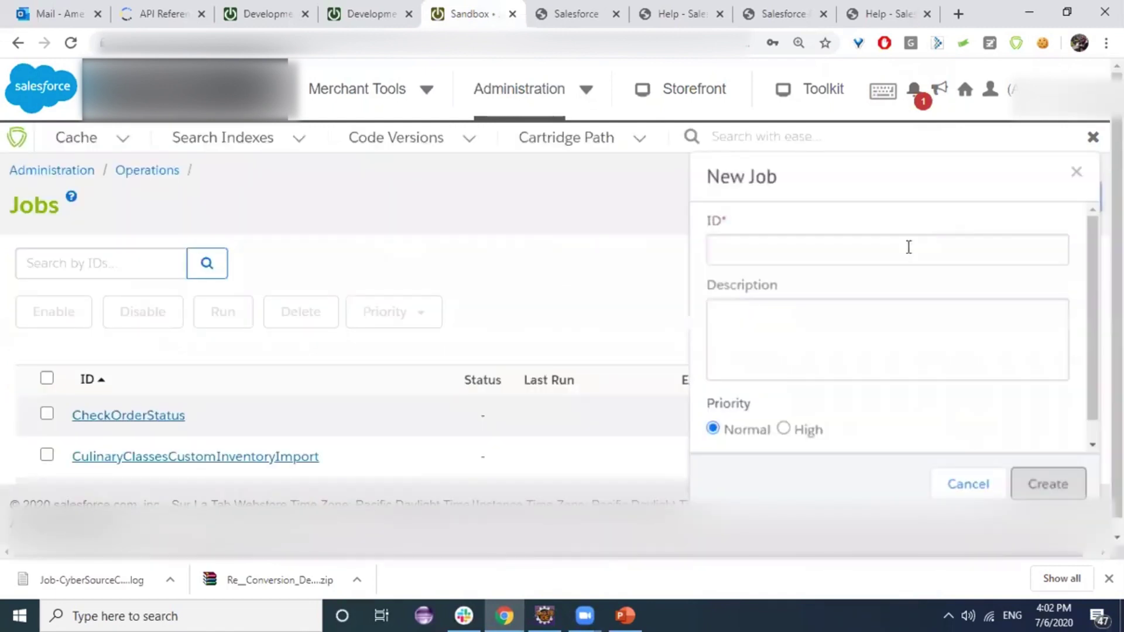
pyautogui.click(905, 247)
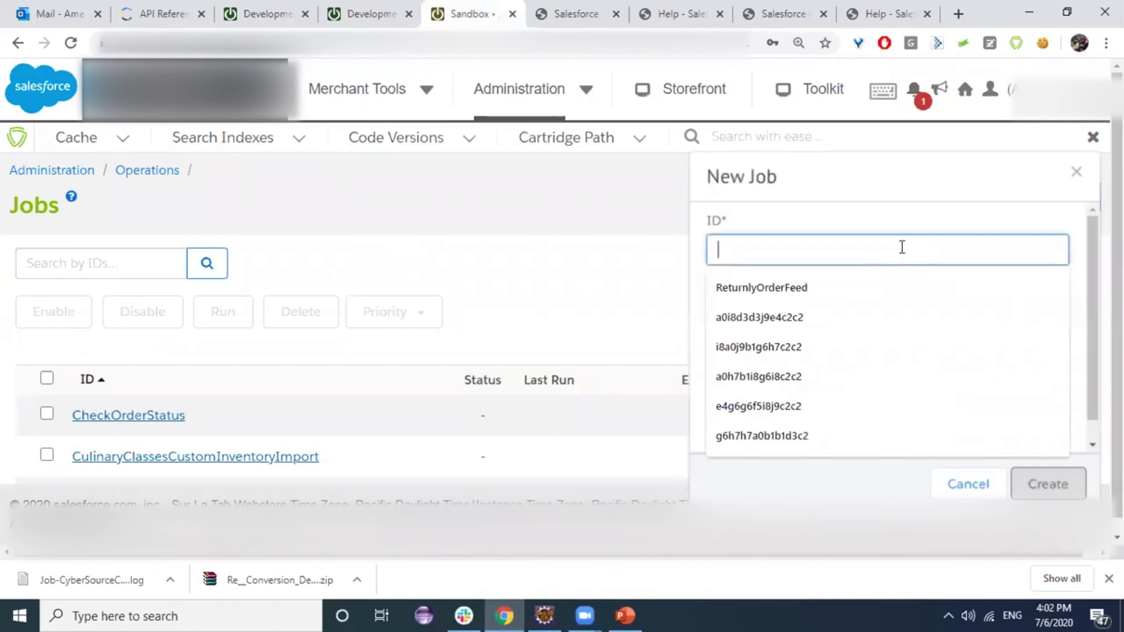
pyautogui.write('Te')
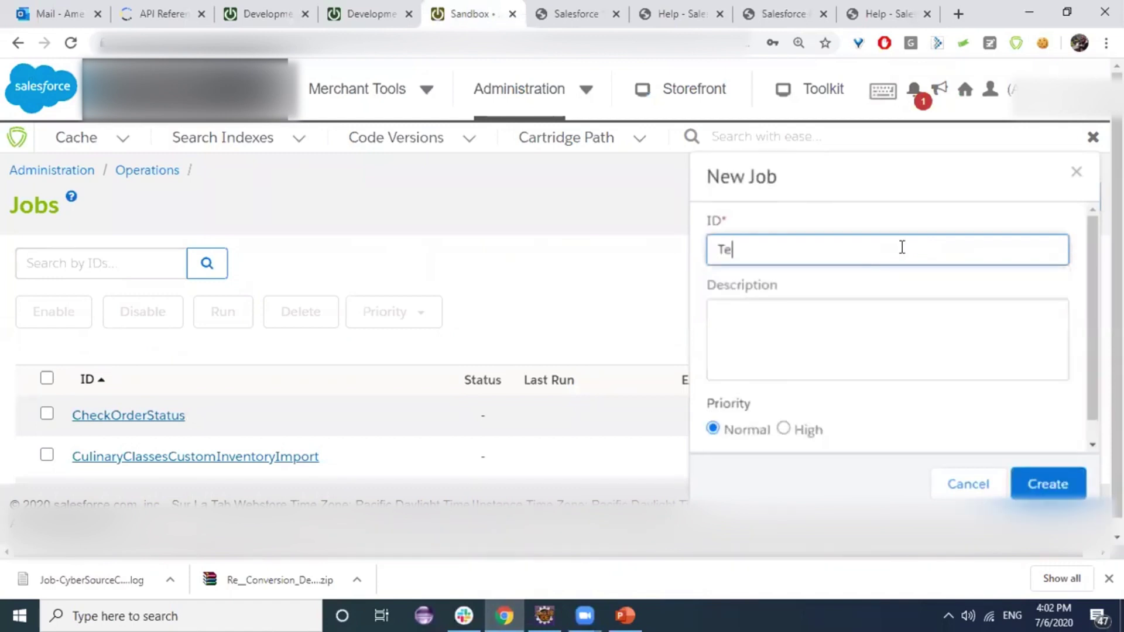
pyautogui.write('st Job')
pyautogui.press('Left')
pyautogui.press('Left')
pyautogui.press('Left')
pyautogui.press('BackSpace')
# Step: Enter the description "this is a test job", keep the Normal priority and create the job
pyautogui.click(751, 317)
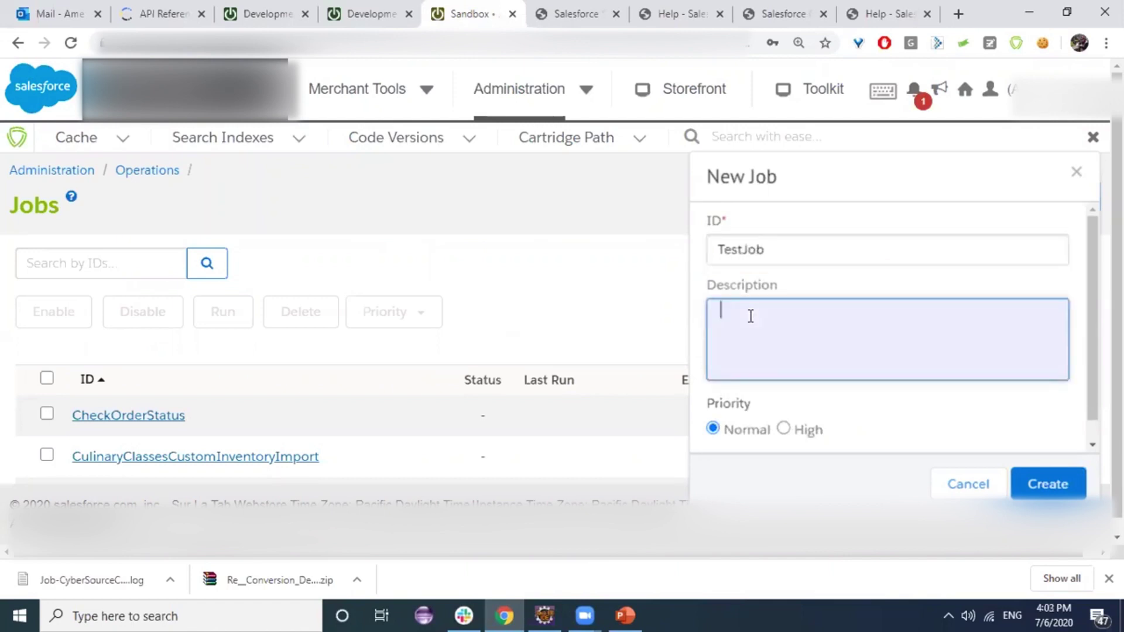
pyautogui.write('this is a test job')
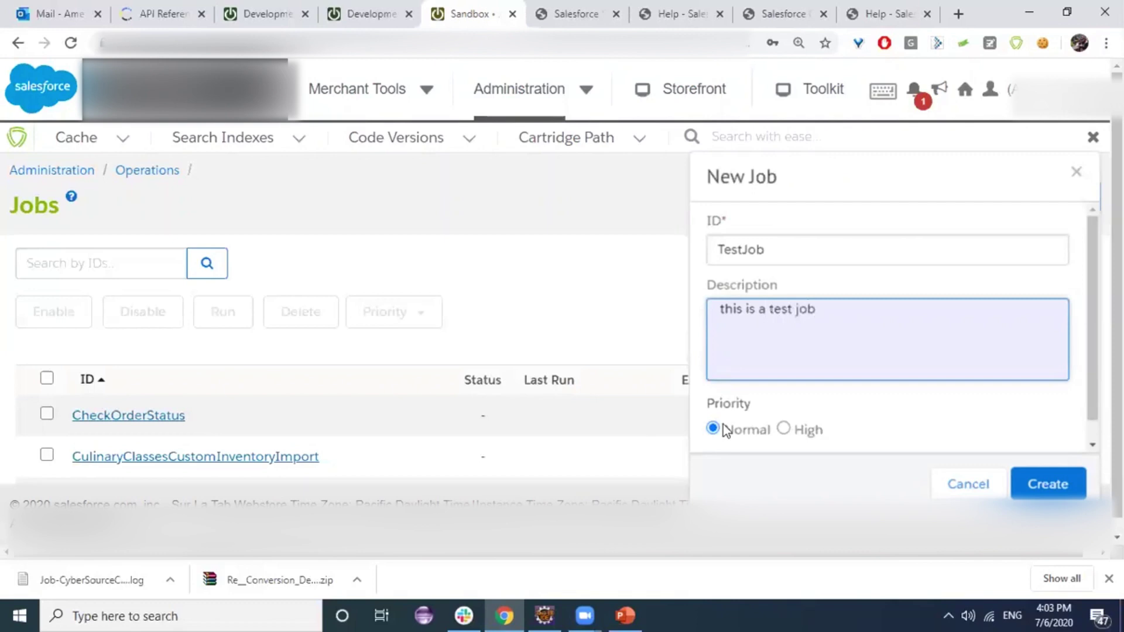
pyautogui.click(1060, 495)
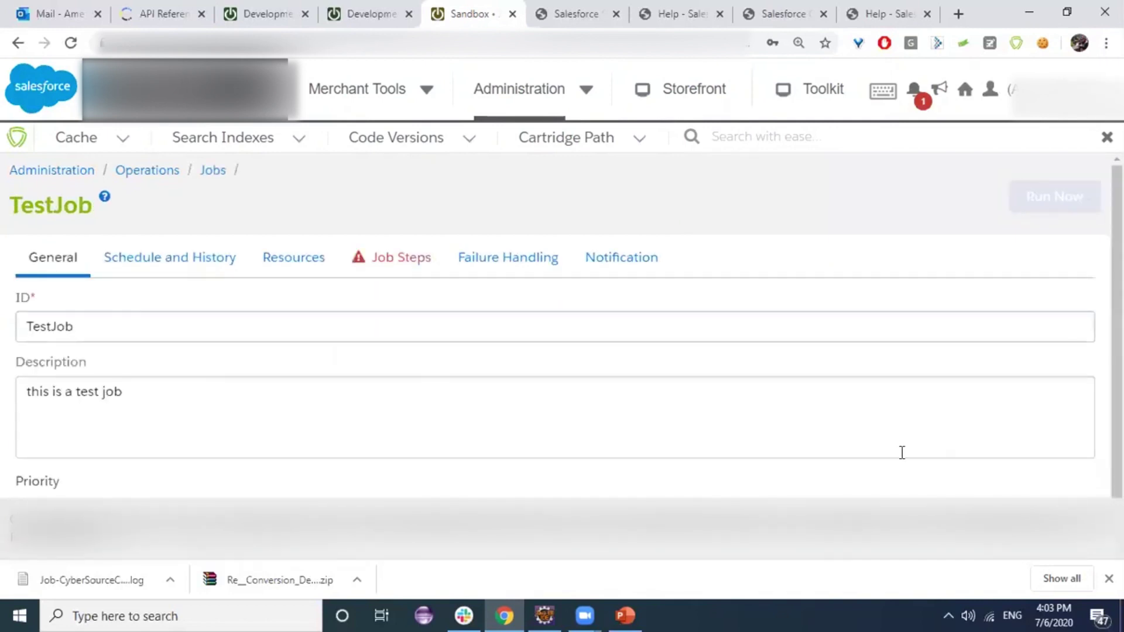
# Step: Enable TestJob in its schedule and history settings
pyautogui.scroll(-1, 902, 452)
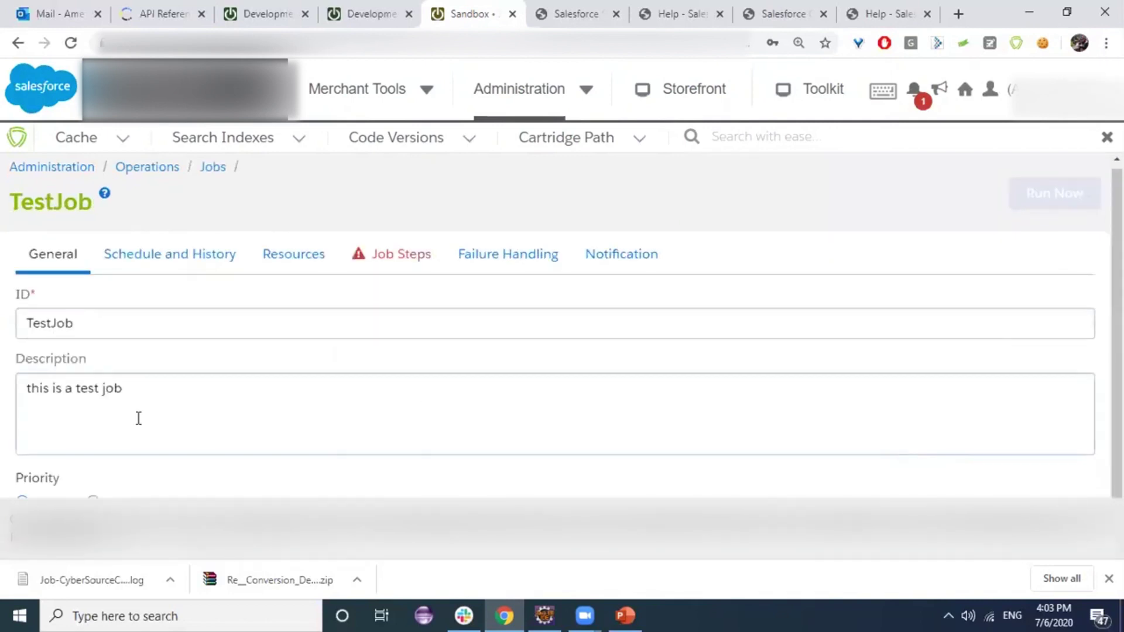
pyautogui.click(173, 266)
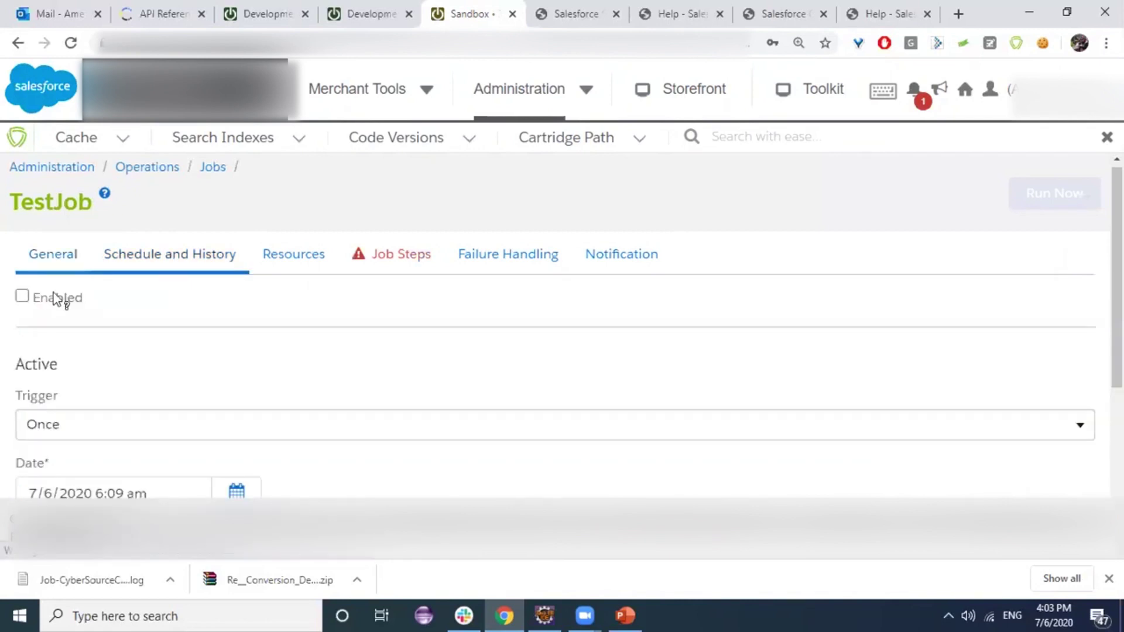
pyautogui.click(21, 298)
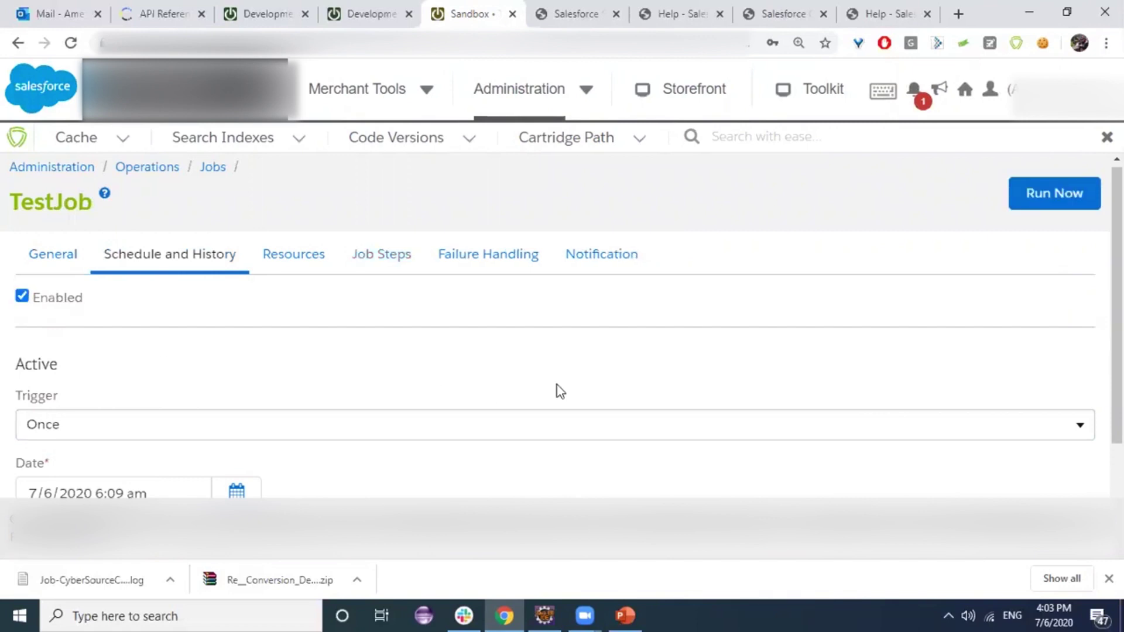
# Step: Set TestJob's schedule trigger to Recurring Interval
pyautogui.scroll(-1, 558, 386)
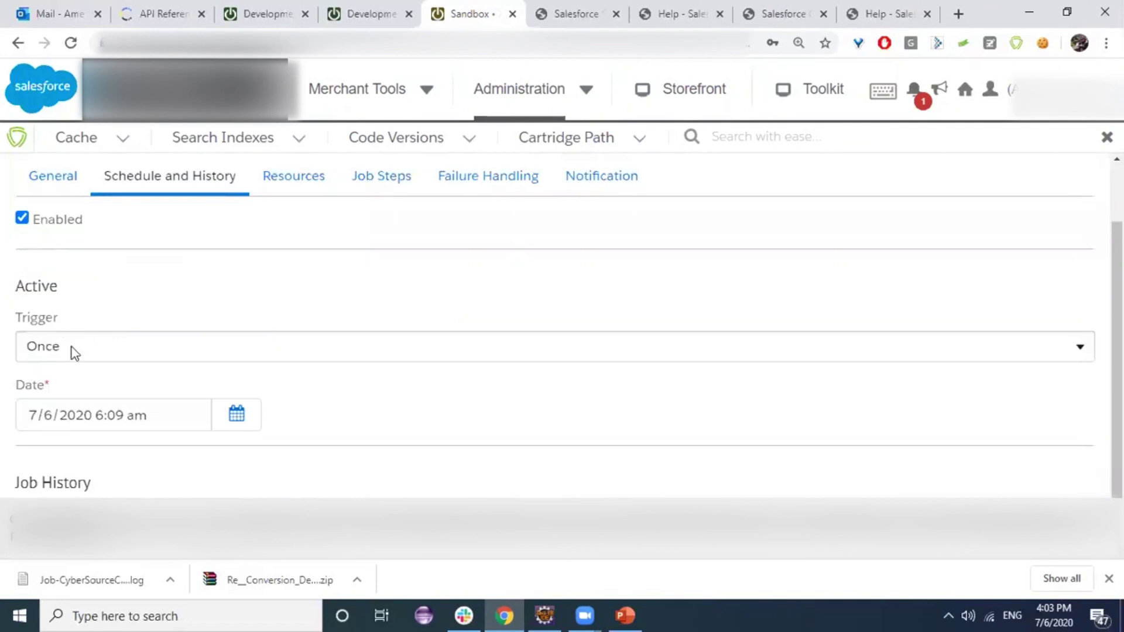
pyautogui.click(118, 334)
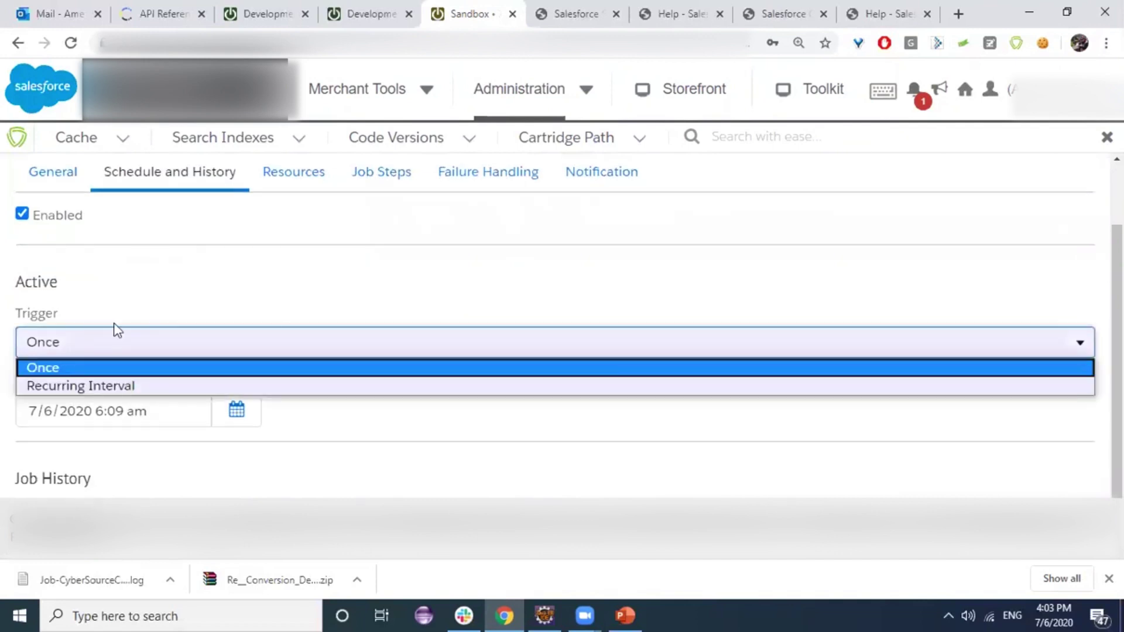
pyautogui.click(110, 368)
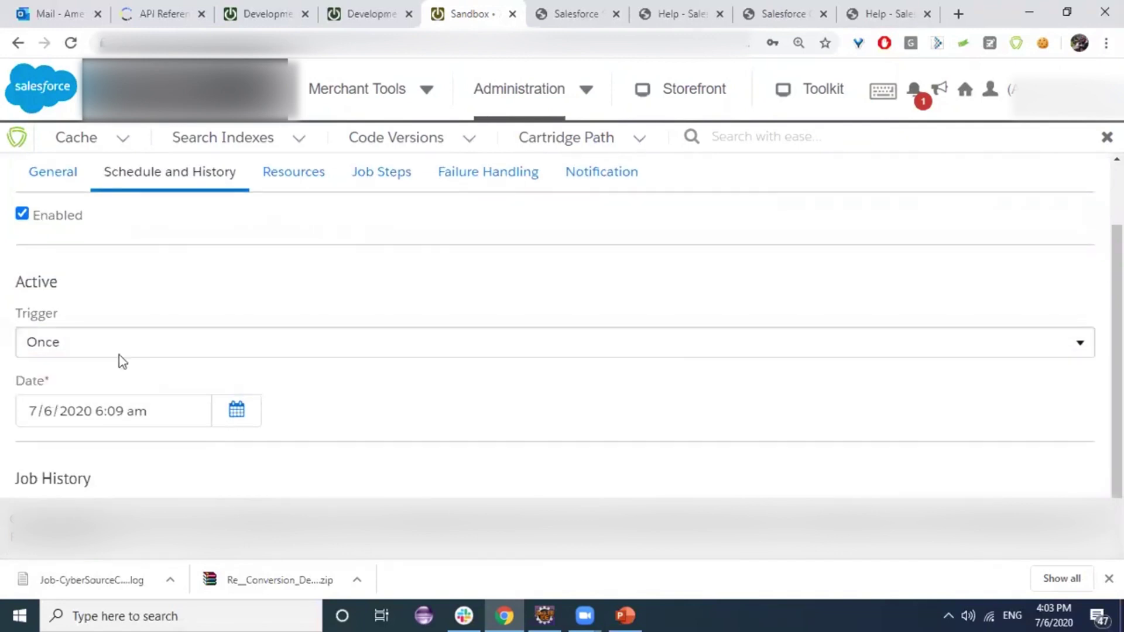
pyautogui.click(102, 346)
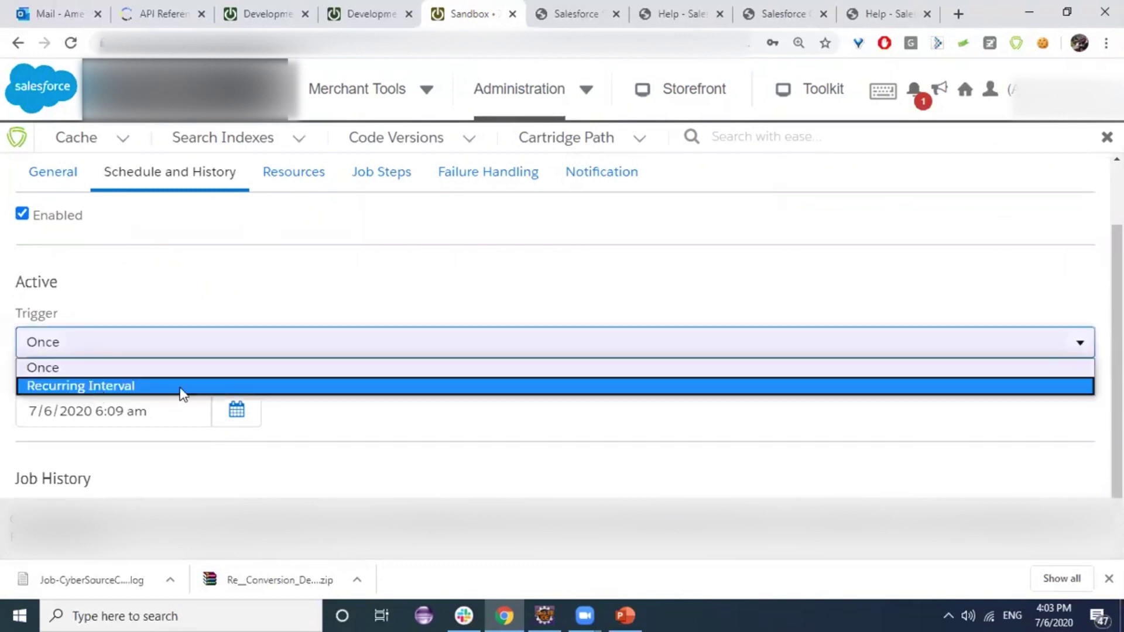
pyautogui.click(179, 387)
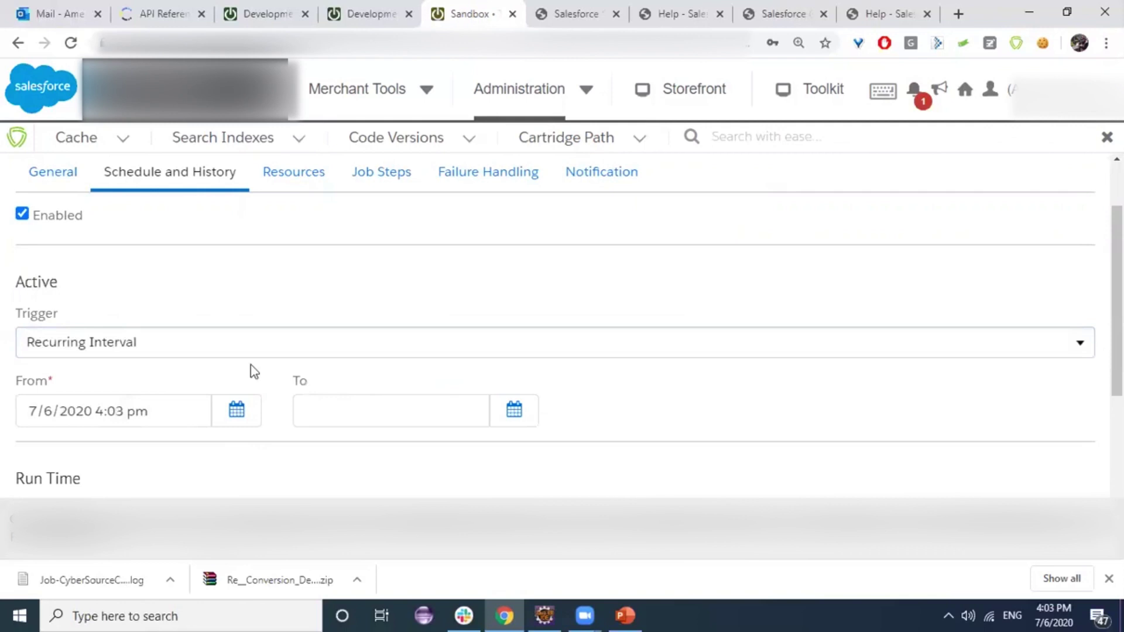
# Step: Set the recurring run time to every 10 months
pyautogui.scroll(-4, 89, 329)
pyautogui.moveTo(163, 331)
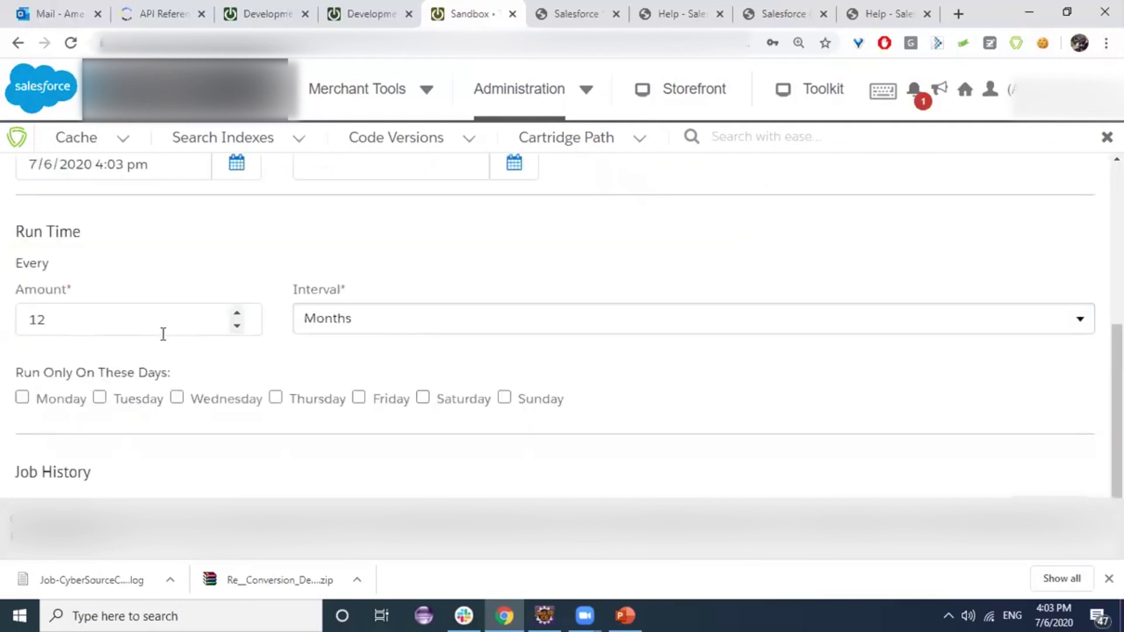
pyautogui.click(237, 326)
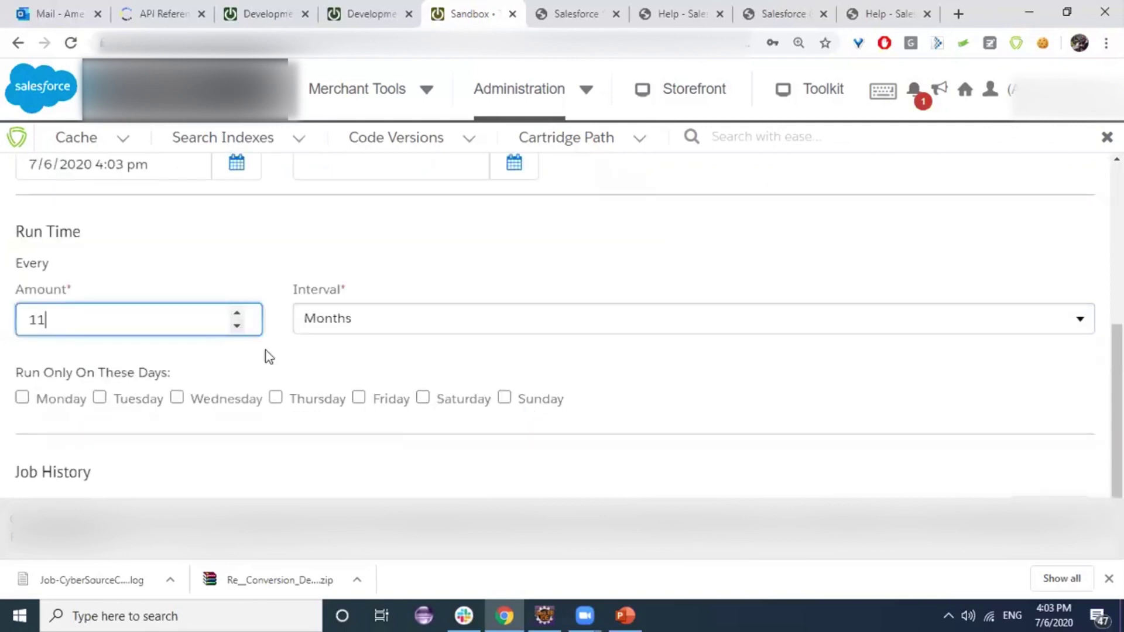
pyautogui.click(236, 329)
# Step: Review the weekday restriction options and the Job History section of TestJob's schedule
pyautogui.moveTo(117, 389); pyautogui.dragTo(46, 422)
pyautogui.scroll(-1, 47, 421)
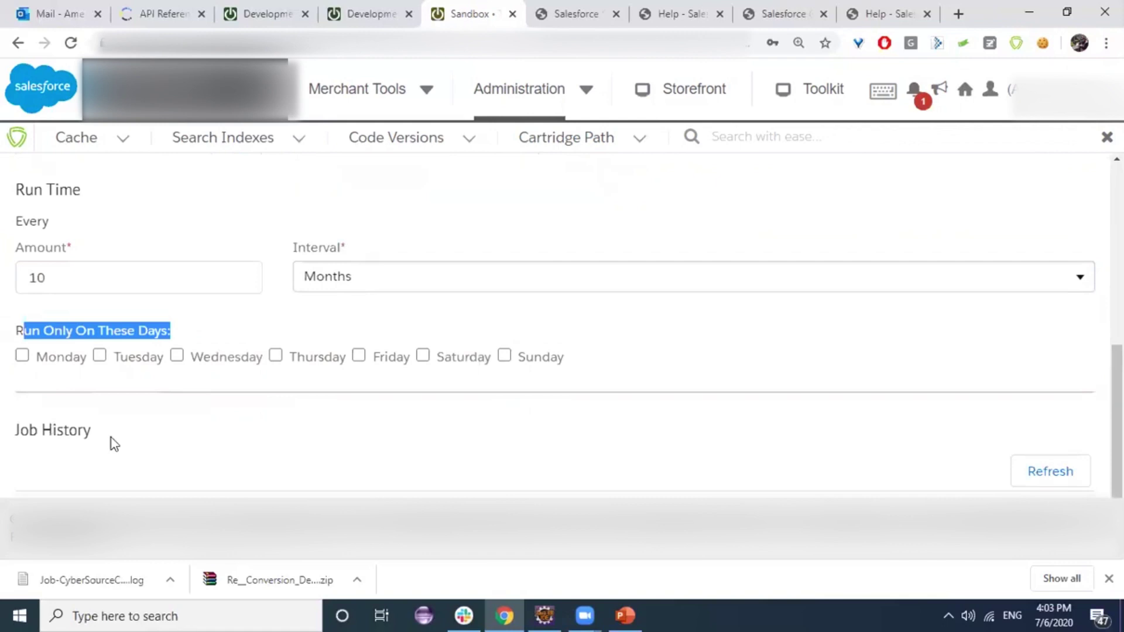
pyautogui.click(5, 424)
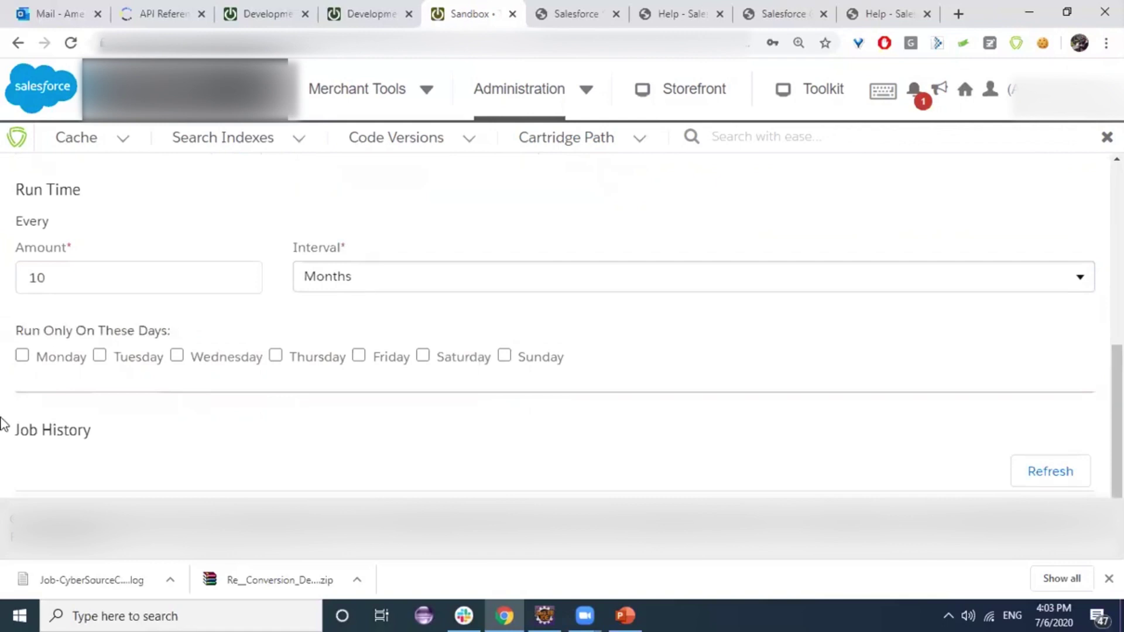
pyautogui.tripleClick(133, 459)
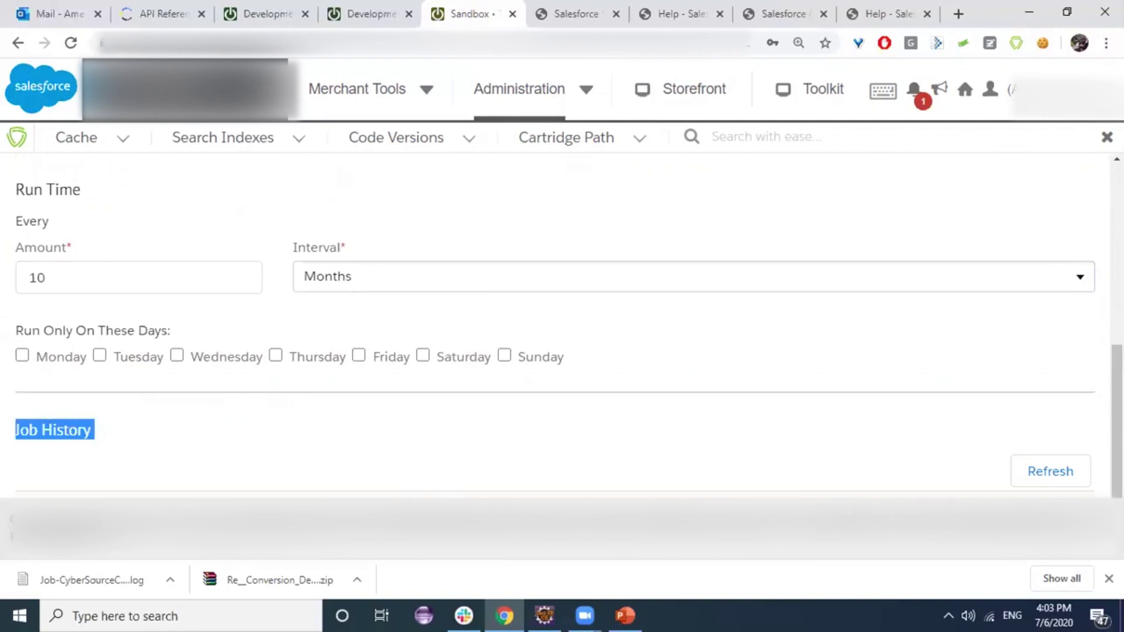
pyautogui.scroll(5, 562, 328)
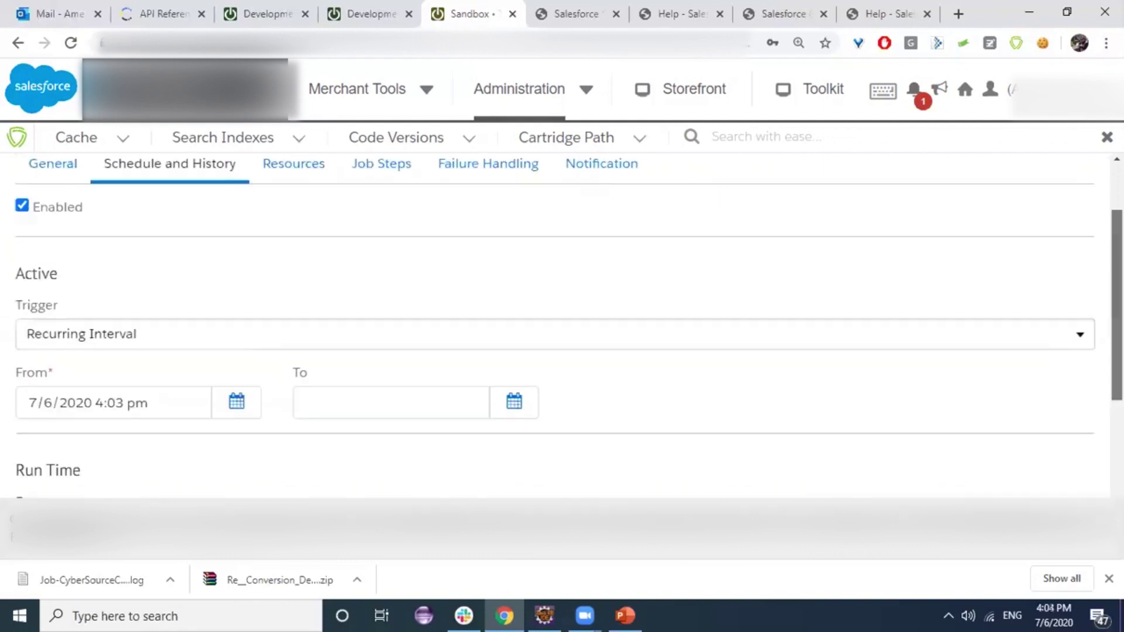
pyautogui.scroll(1, 972, 254)
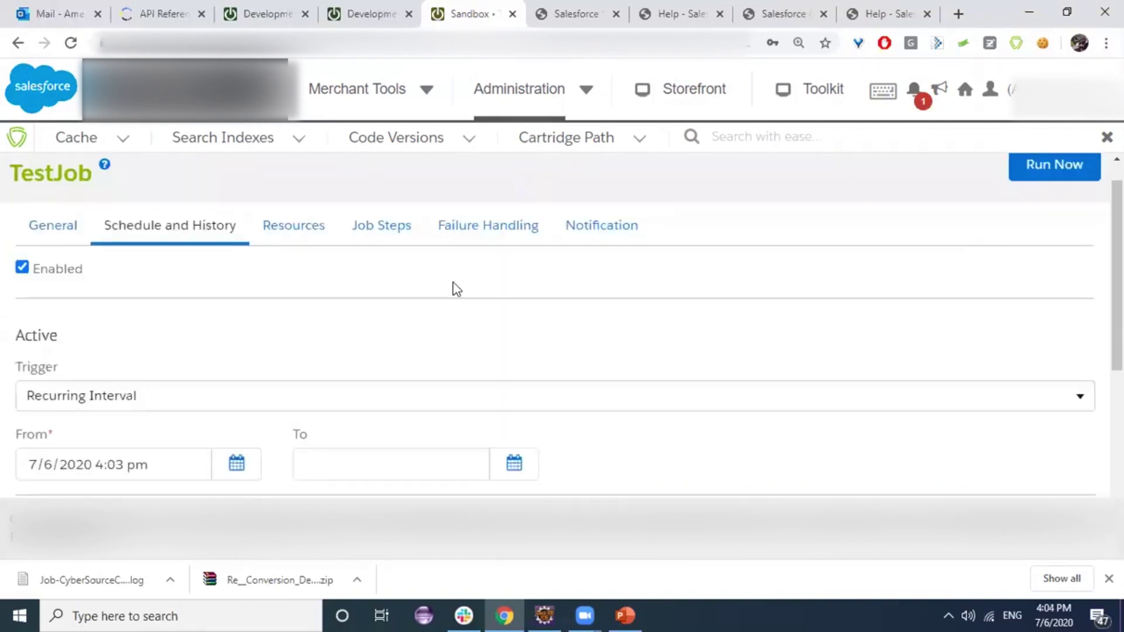
# Step: Examine the System Resource values available for TestJob's resource locks, and leave the selection without adding a lock
pyautogui.click(311, 229)
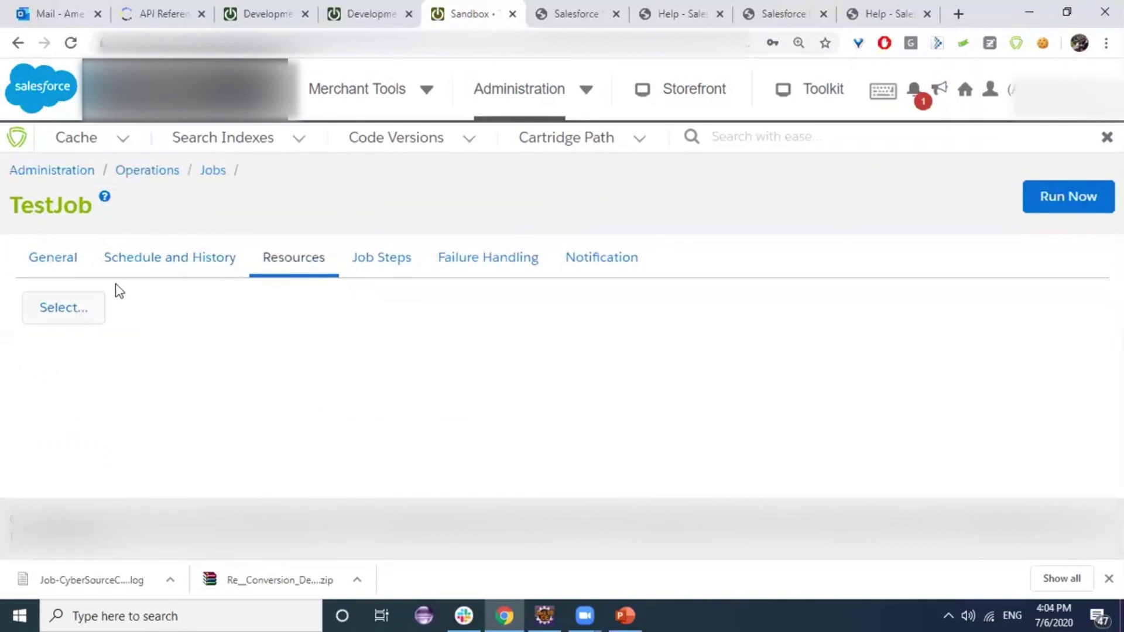
pyautogui.click(78, 308)
pyautogui.click(192, 212)
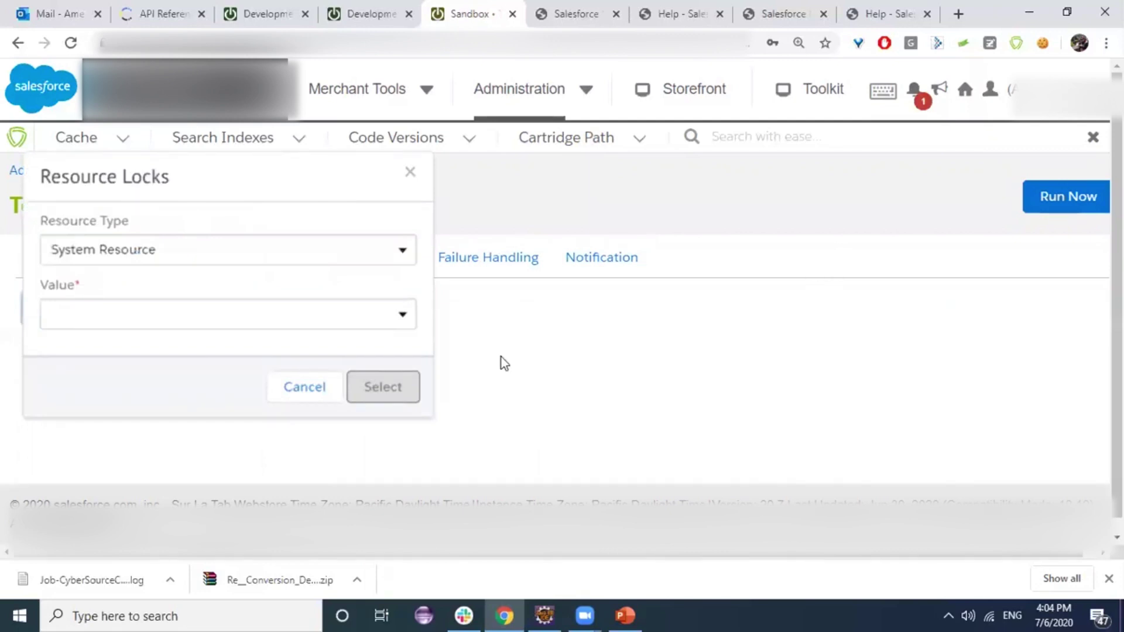
pyautogui.click(259, 316)
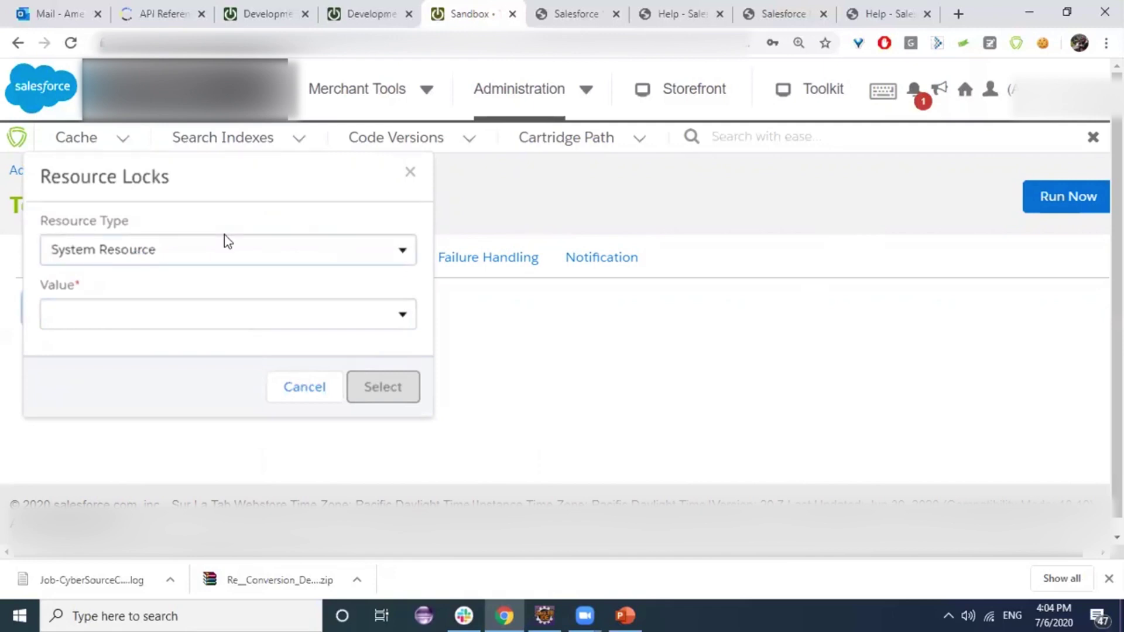
pyautogui.click(168, 261)
pyautogui.click(171, 317)
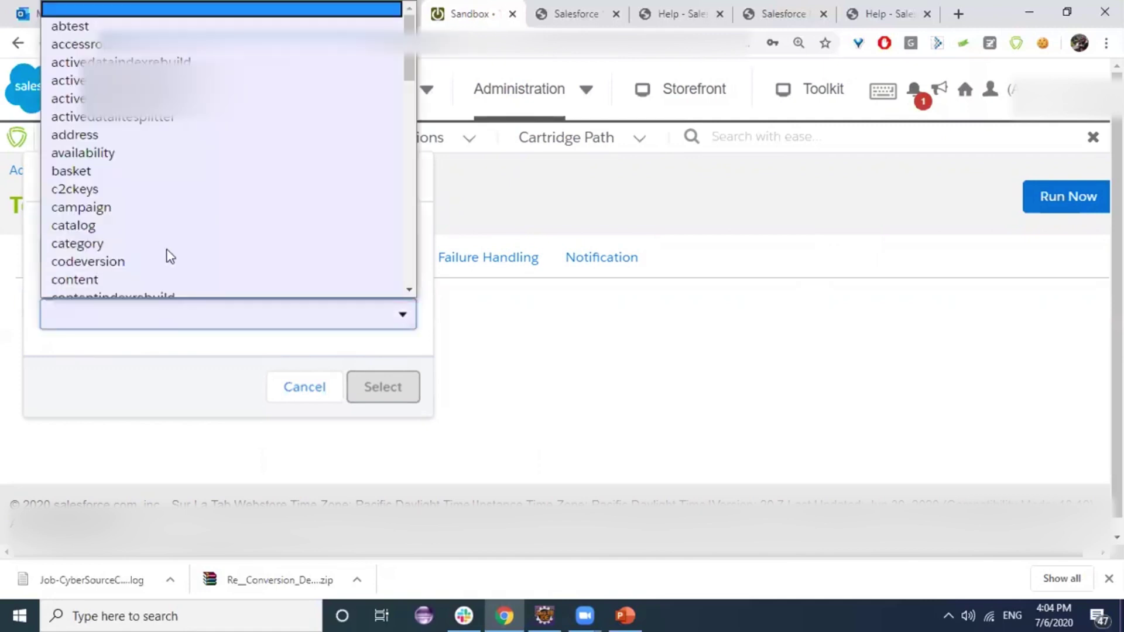
pyautogui.scroll(-10, 166, 258)
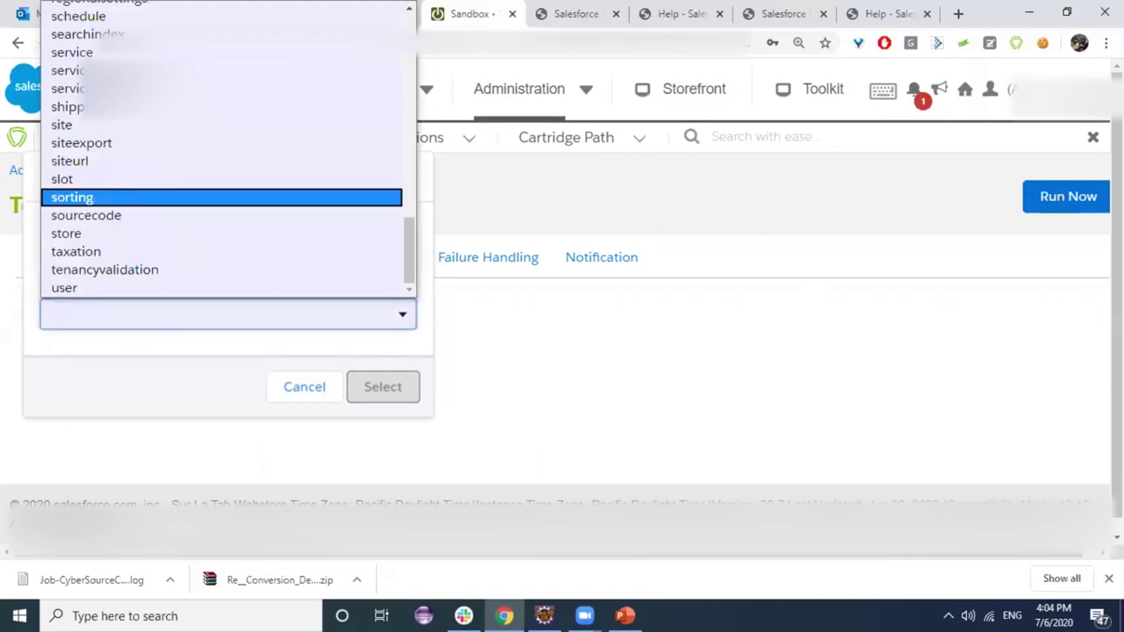
pyautogui.scroll(5, 143, 168)
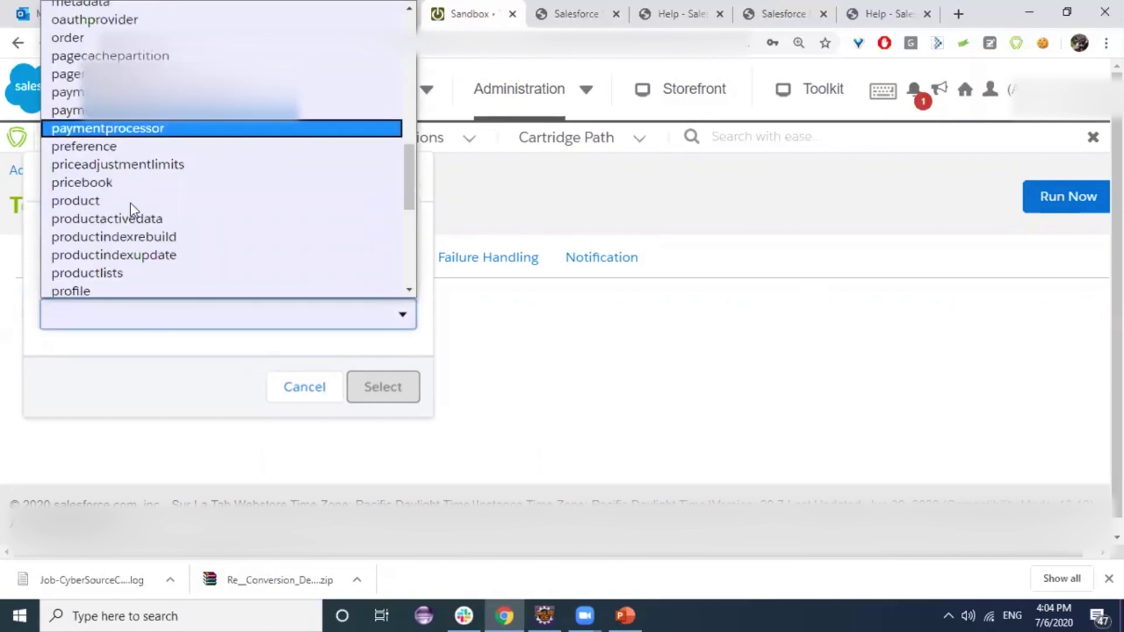
pyautogui.scroll(5, 138, 223)
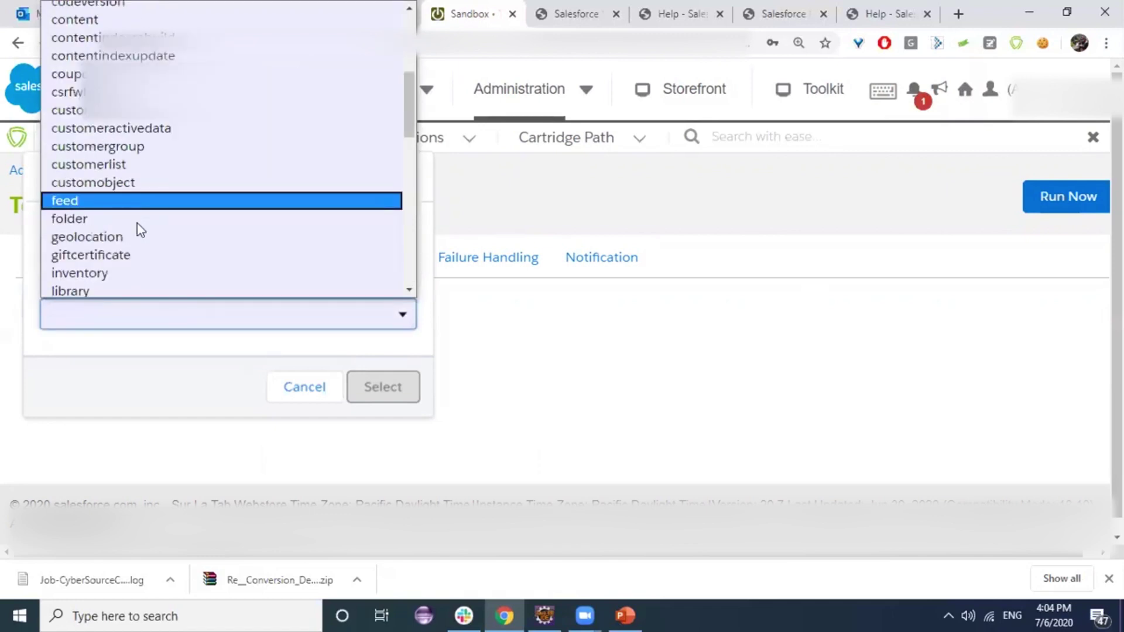
pyautogui.click(133, 316)
pyautogui.scroll(-3, 123, 157)
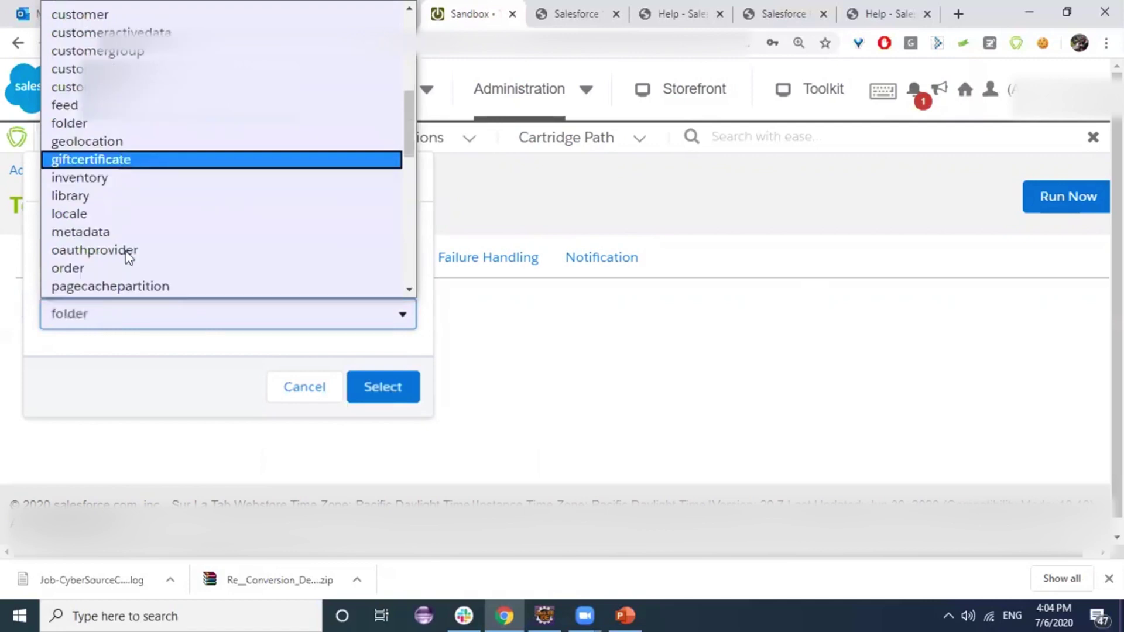
pyautogui.scroll(-2, 125, 251)
pyautogui.click(110, 115)
pyautogui.click(289, 394)
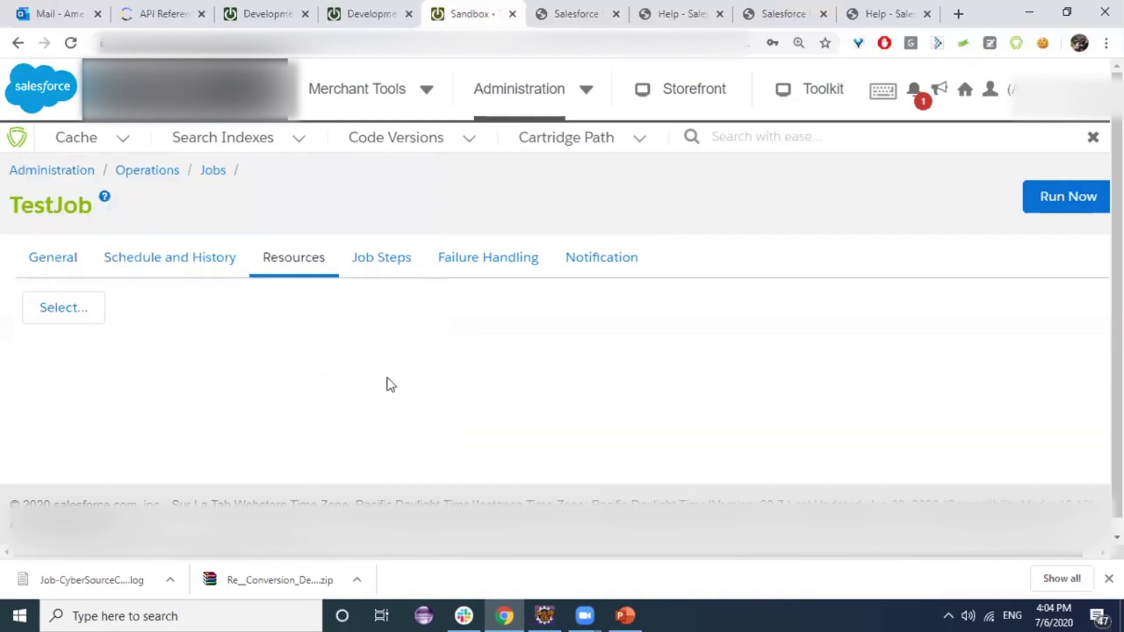
# Step: View TestJob's step configuration and open the OOB steps documentation linked on the Job Steps slide
pyautogui.click(387, 260)
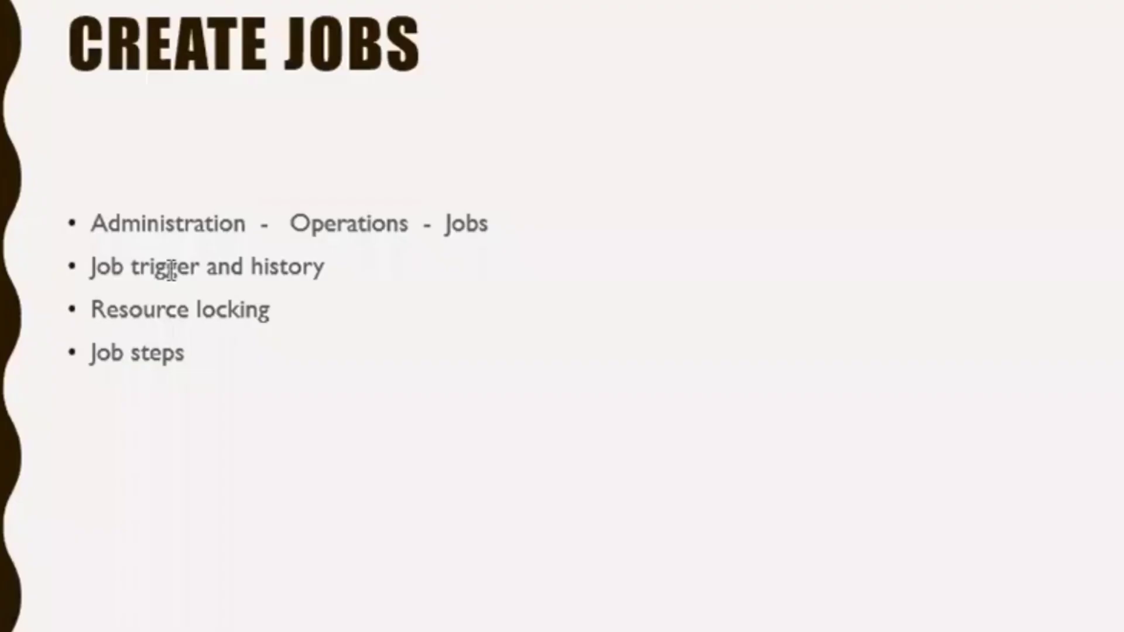
pyautogui.scroll(-1, 170, 270)
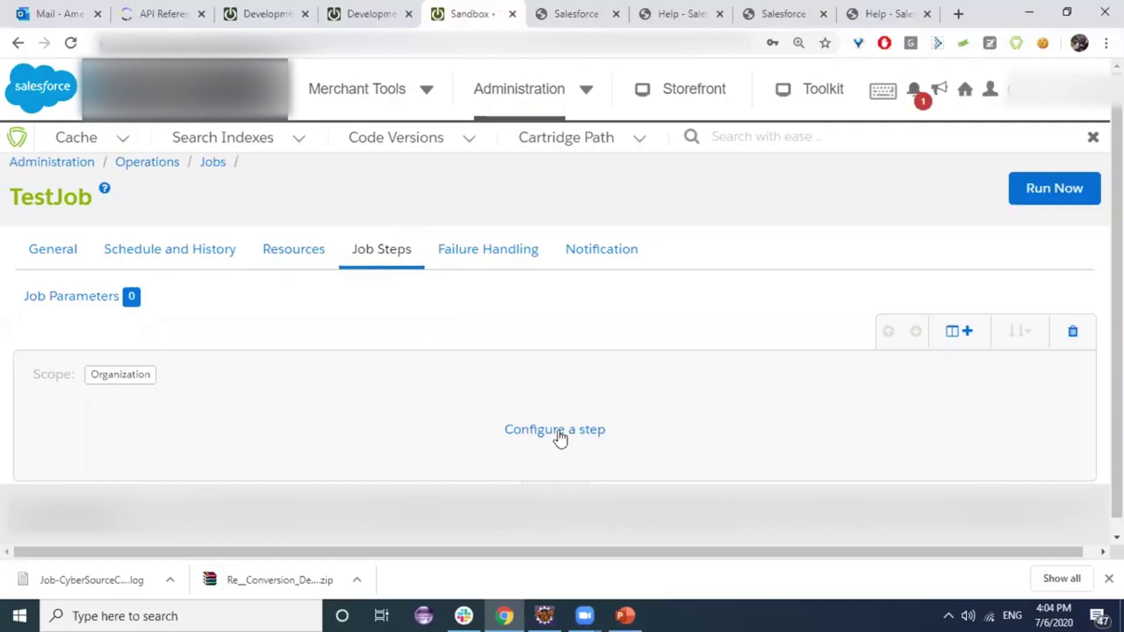
pyautogui.click(560, 433)
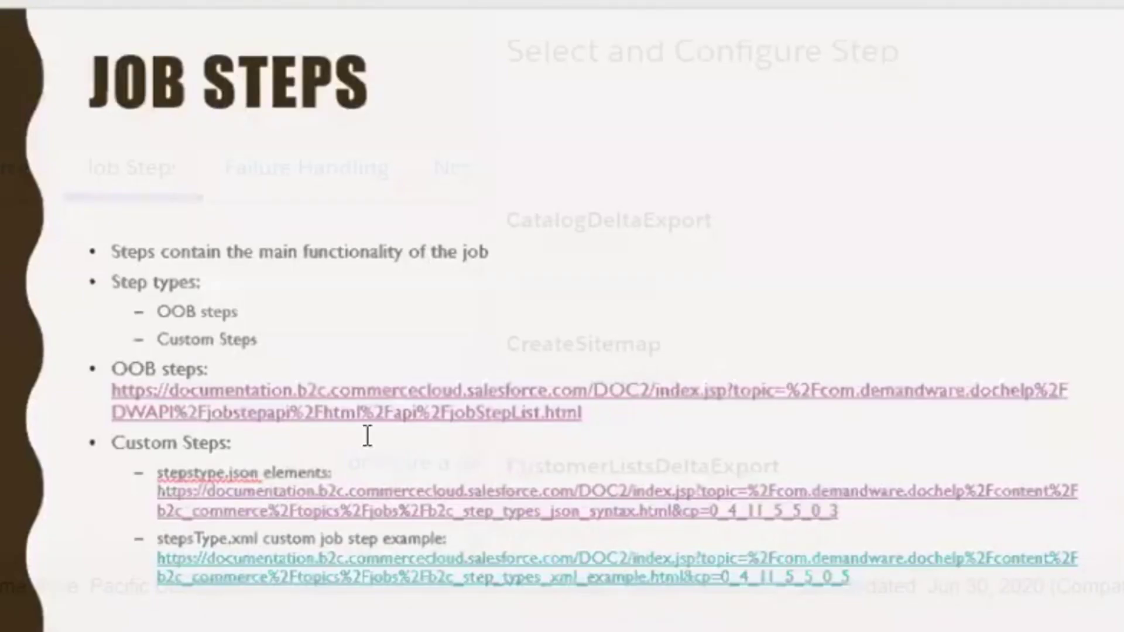
pyautogui.click(467, 413)
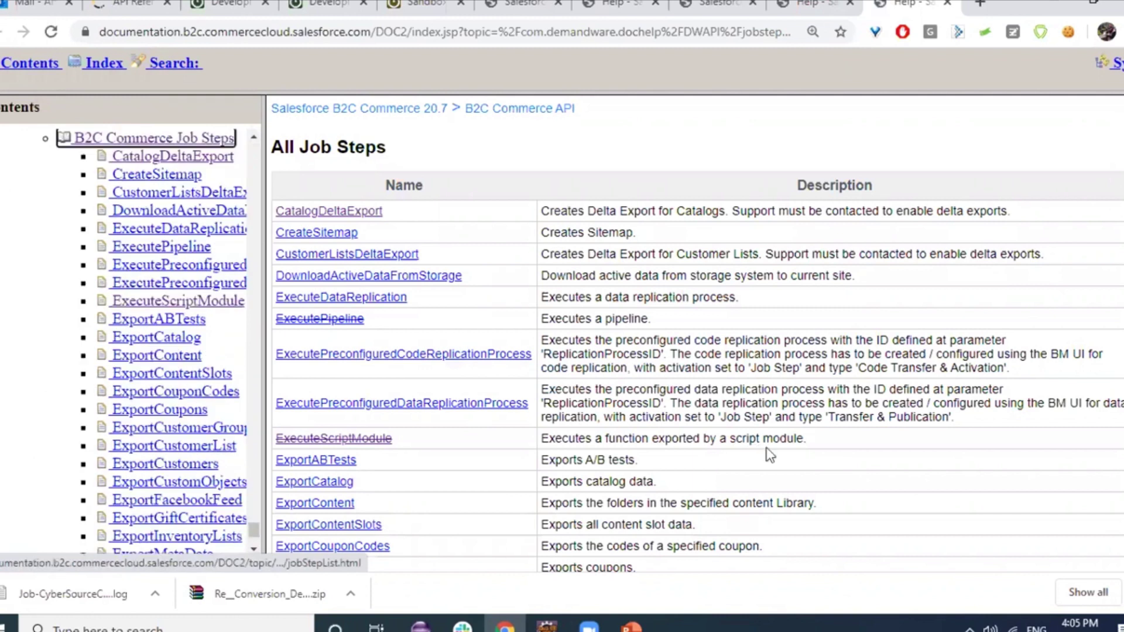
# Step: Open the ExportCatalog job step documentation in a new tab, review its execution context and input parameters, and return to the All Job Steps list
pyautogui.scroll(-1, 769, 453)
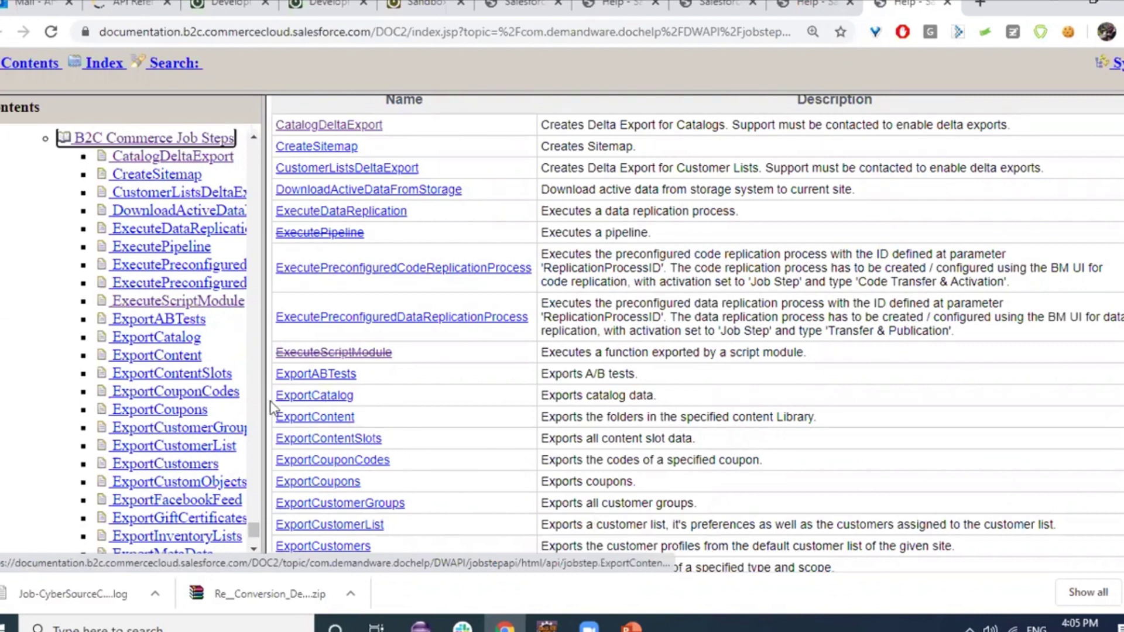
pyautogui.moveTo(271, 408); pyautogui.dragTo(337, 402)
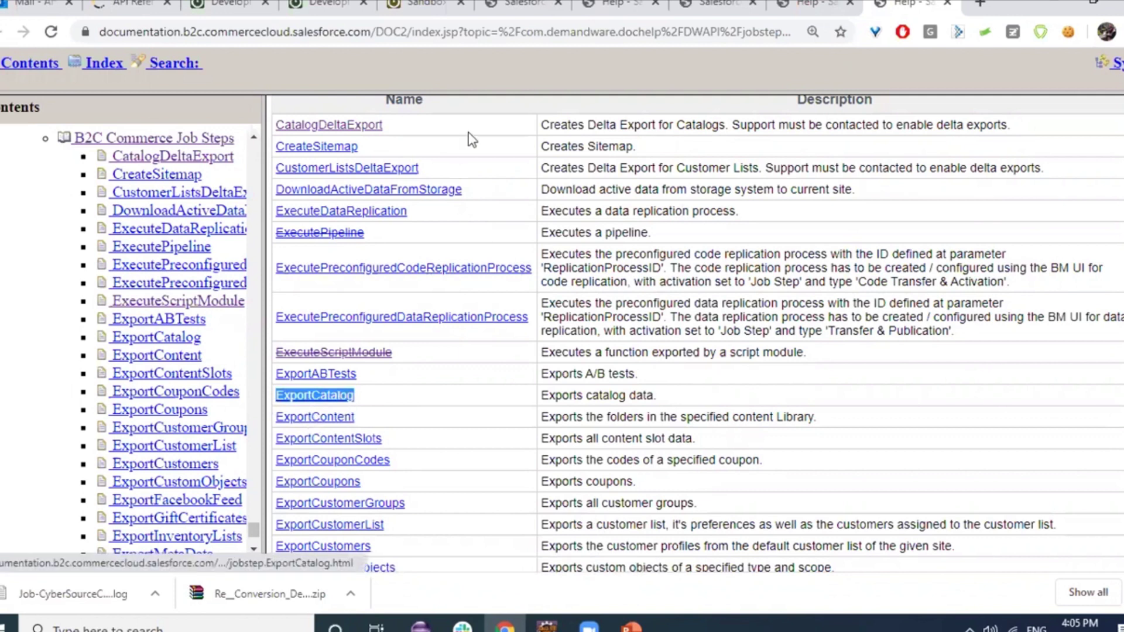
pyautogui.rightClick(337, 399)
pyautogui.click(468, 133)
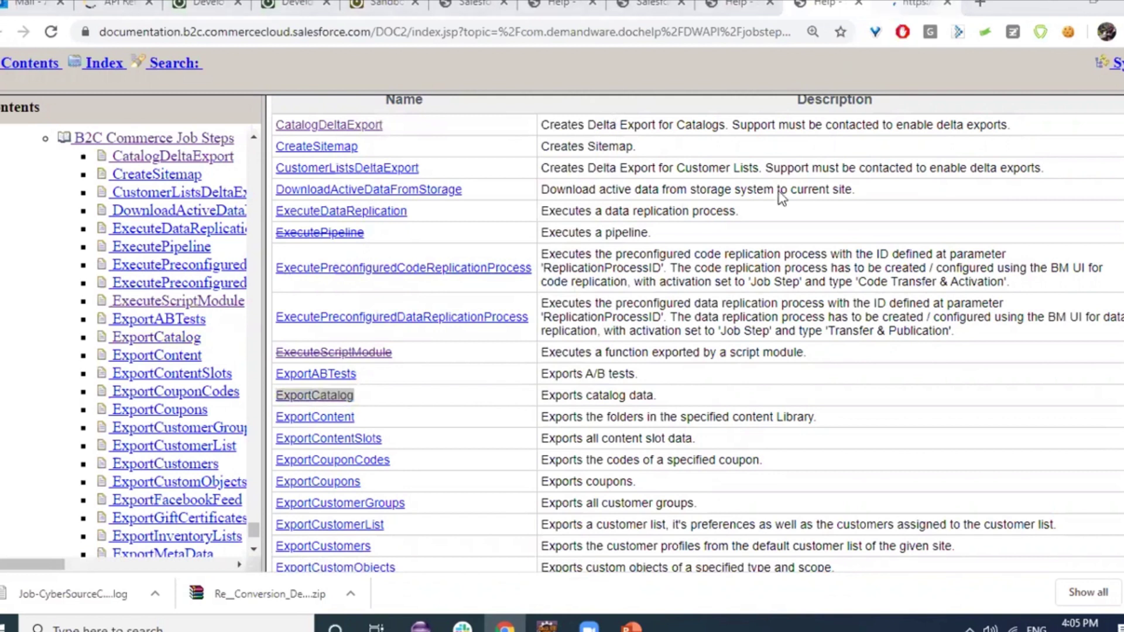
pyautogui.hotkey('ctrl', 'Tab')
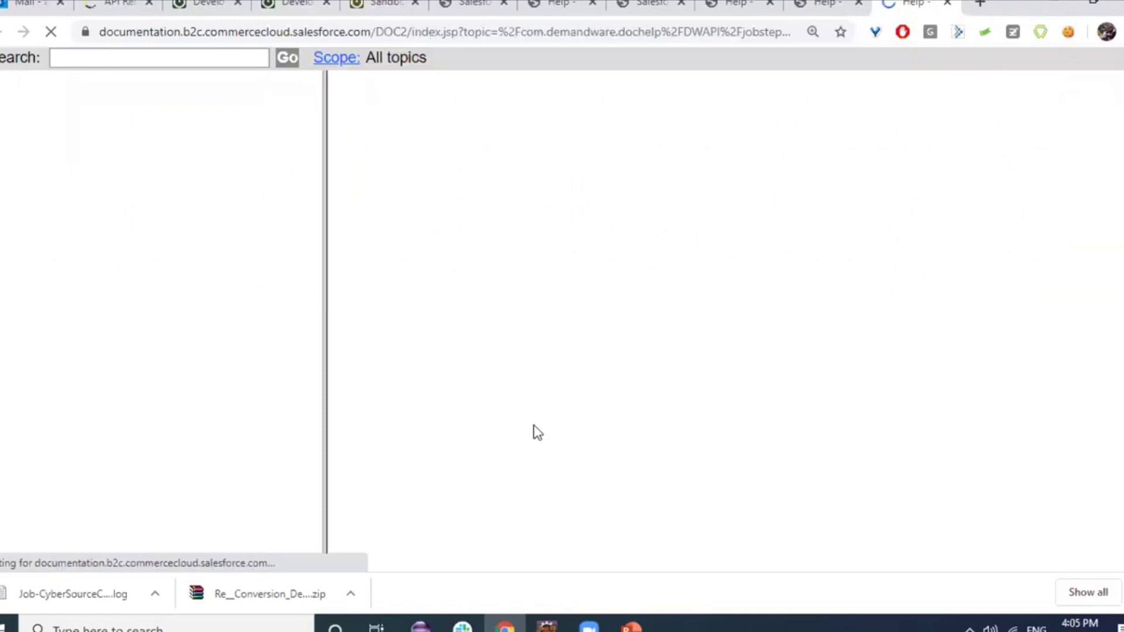
pyautogui.scroll(-1, 537, 433)
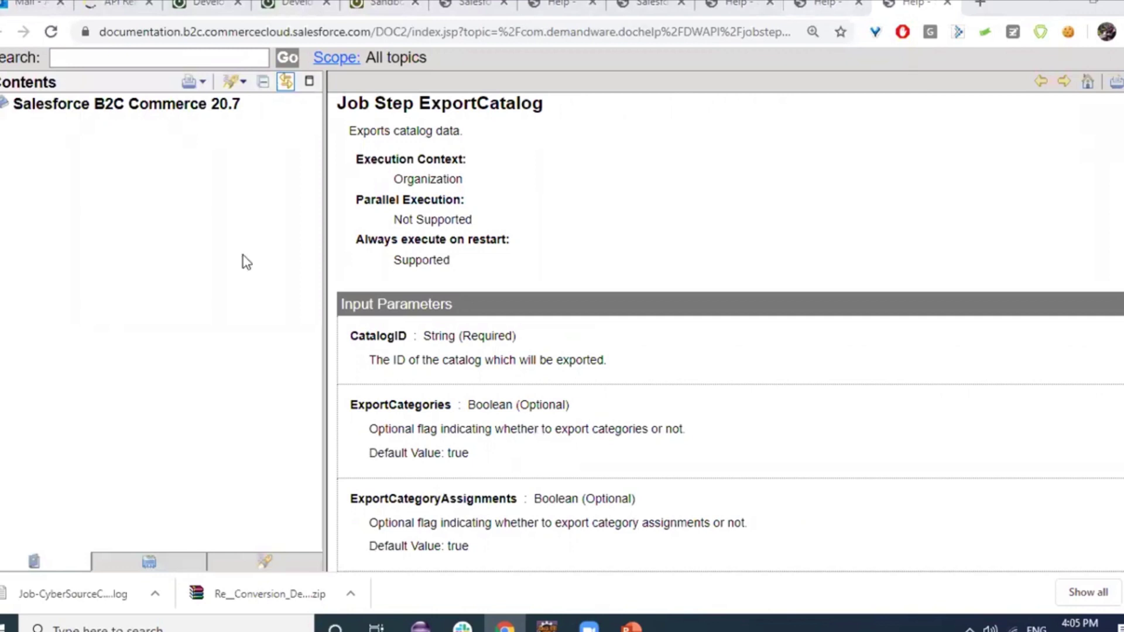
pyautogui.hotkey('ctrl', 'shift', 'Tab')
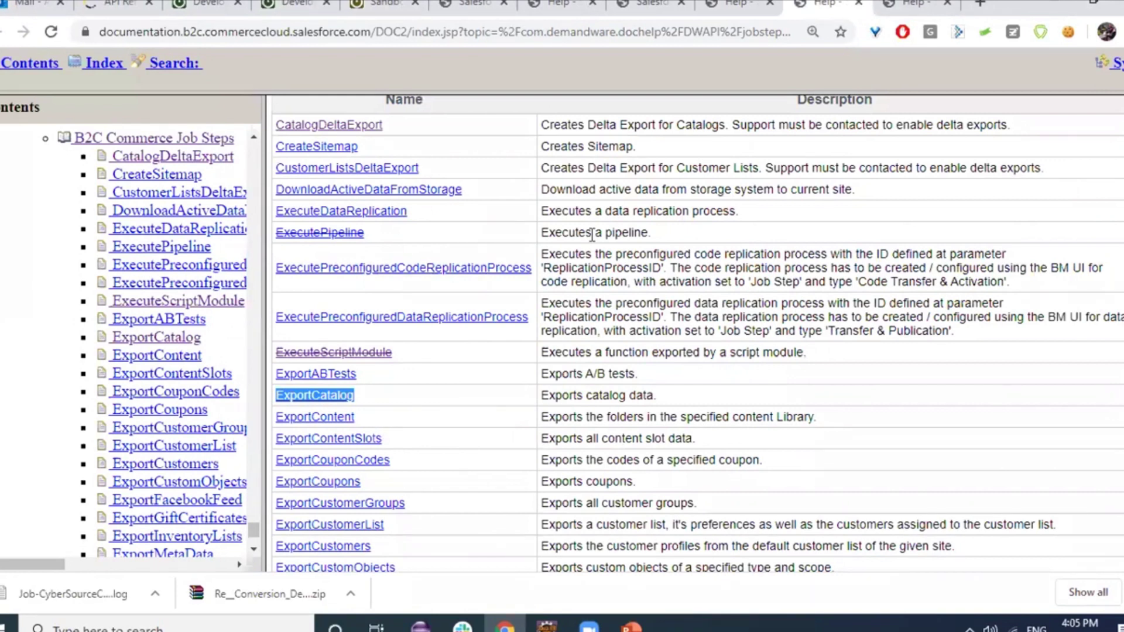
# Step: Review the struck-through ExecutePipeline and ExecuteScriptModule entries and the ExecuteScriptModule description in the All Job Steps list
pyautogui.click(416, 240)
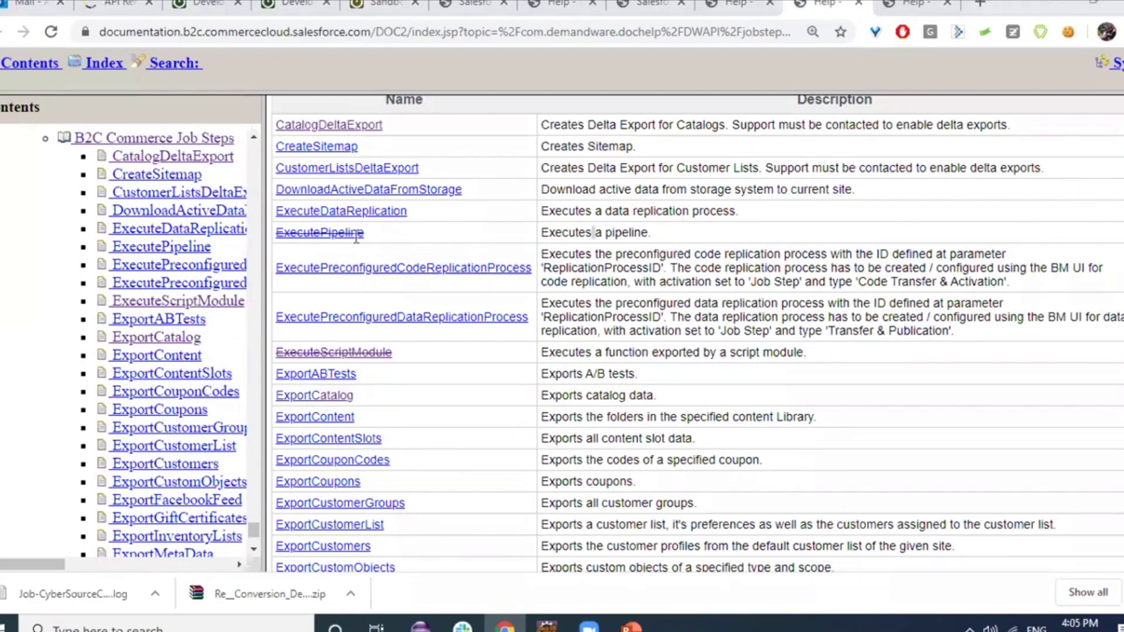
pyautogui.doubleClick(279, 233)
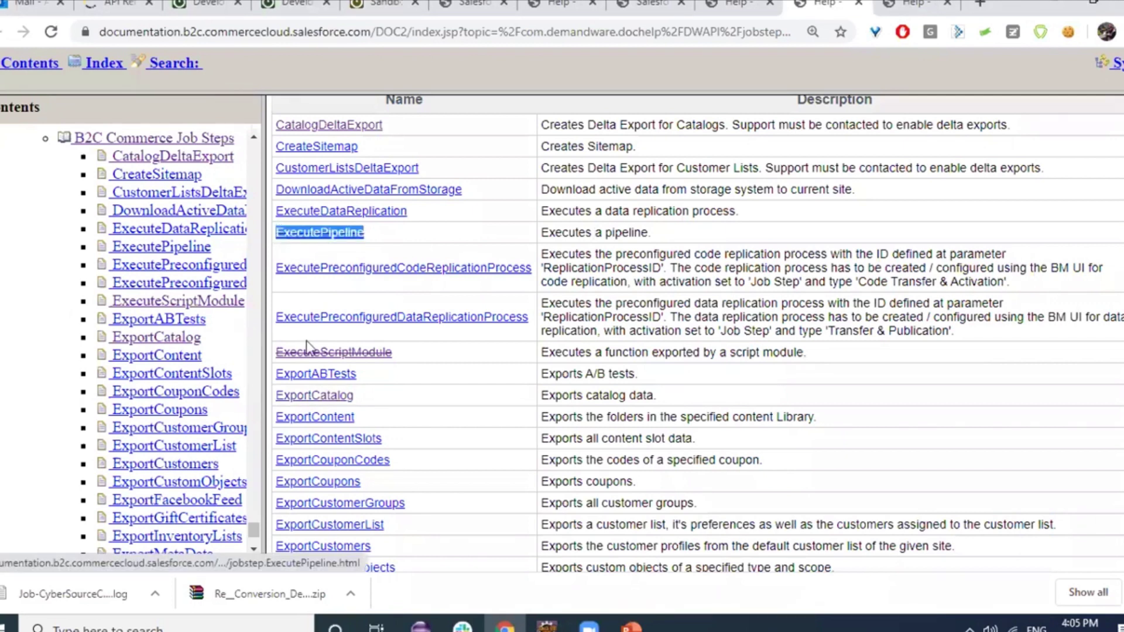
pyautogui.doubleClick(279, 350)
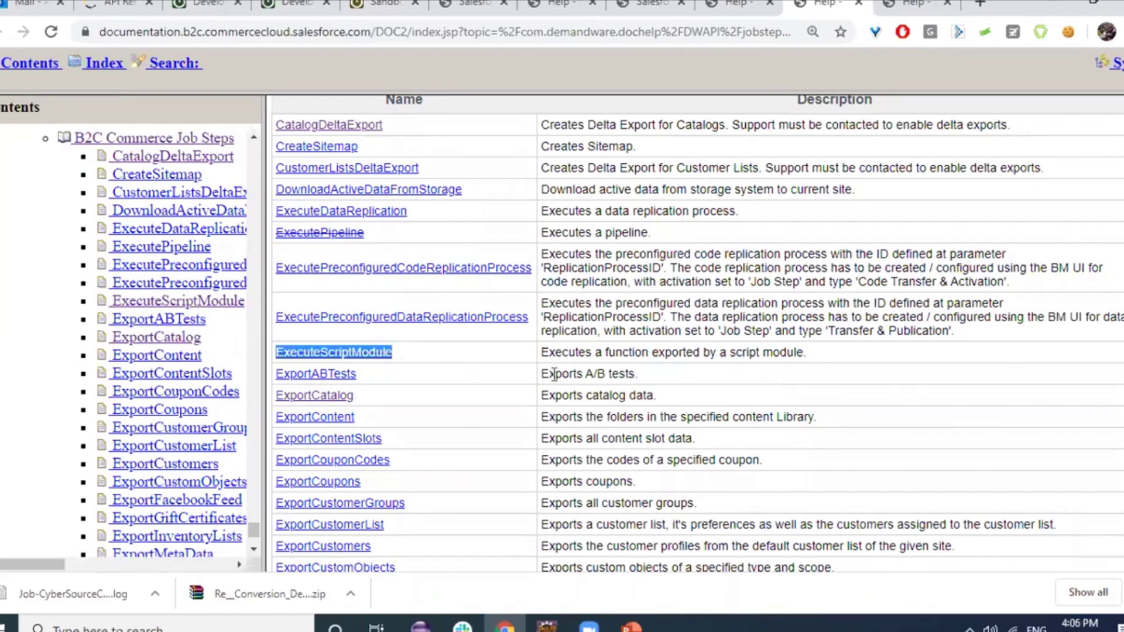
pyautogui.doubleClick(580, 353)
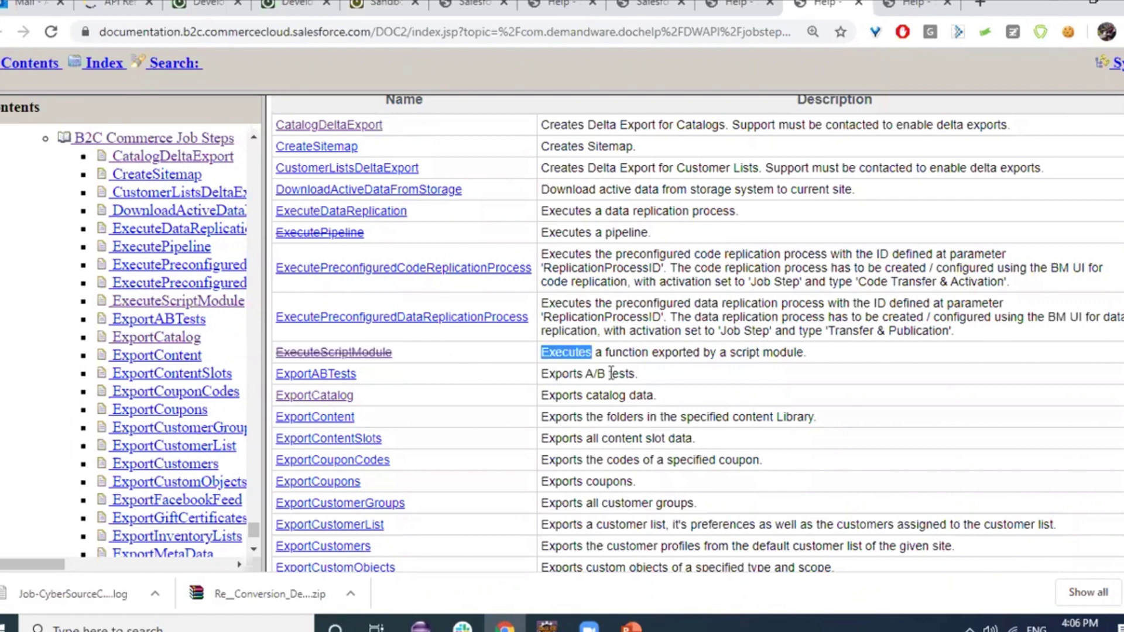
pyautogui.scroll(2, 617, 369)
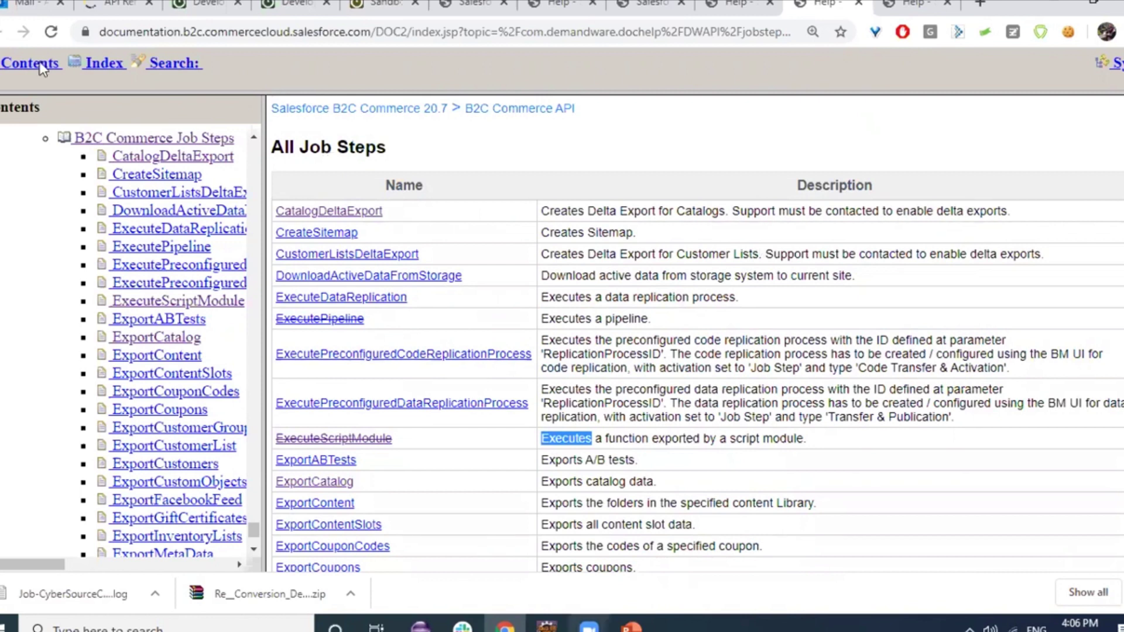
# Step: Switch to Eclipse and show bc_integrationframework's steptypes.json in a maximized editor
pyautogui.hotkey('alt', 'Tab')
pyautogui.doubleClick(54, 88)
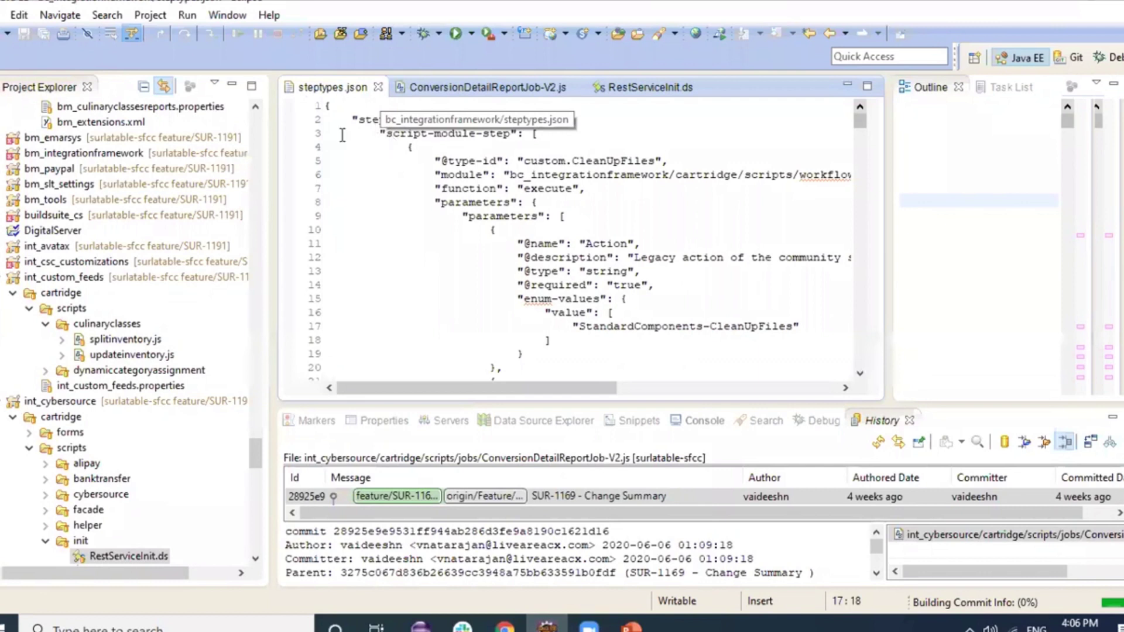
pyautogui.click(364, 92)
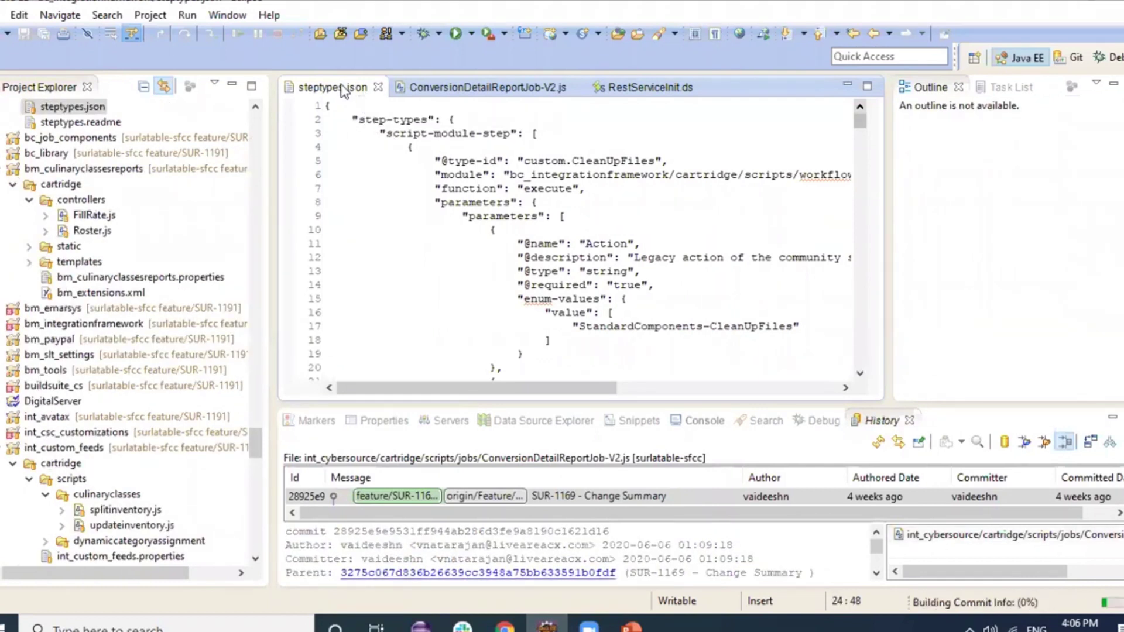
pyautogui.hotkey('ctrl', 'm')
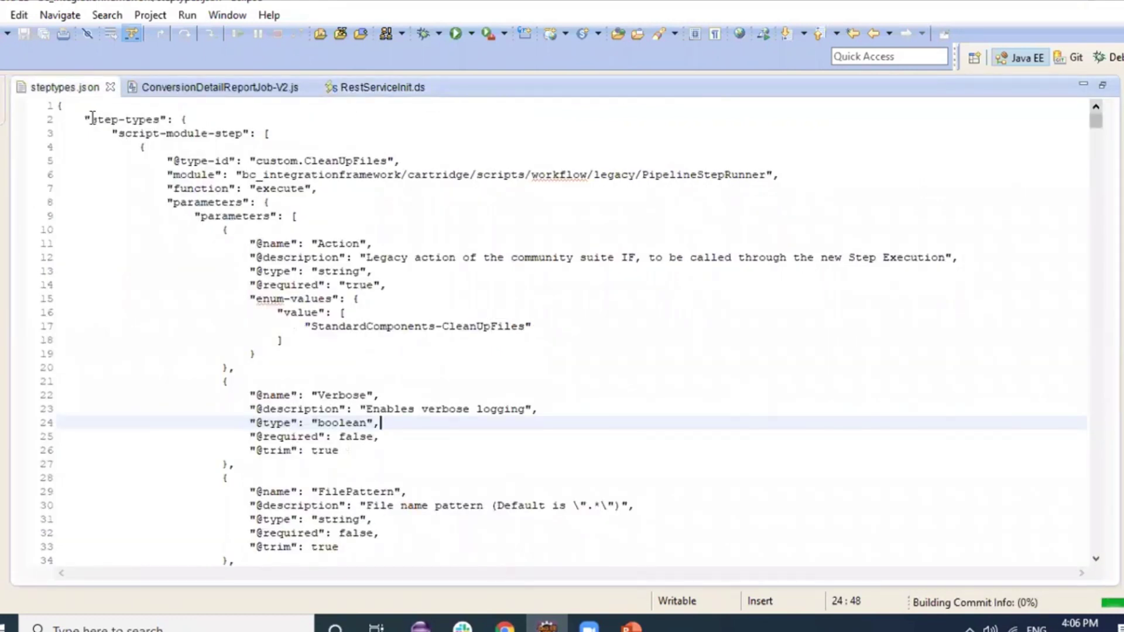
pyautogui.moveTo(91, 120); pyautogui.dragTo(243, 133)
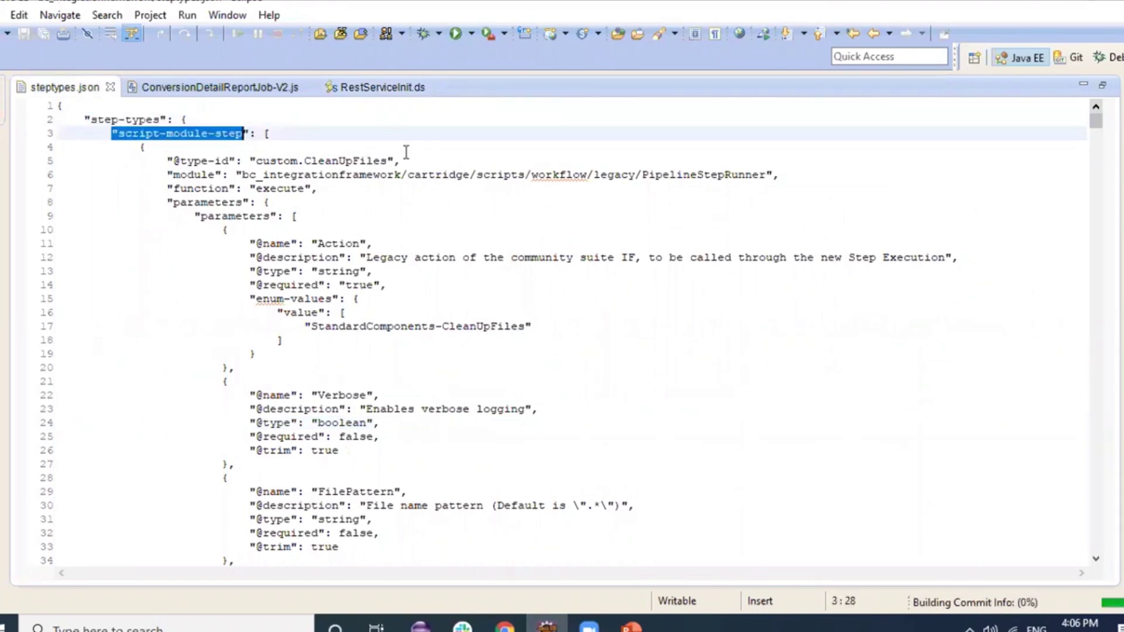
pyautogui.moveTo(160, 161); pyautogui.dragTo(299, 161)
pyautogui.moveTo(412, 161); pyautogui.dragTo(411, 162)
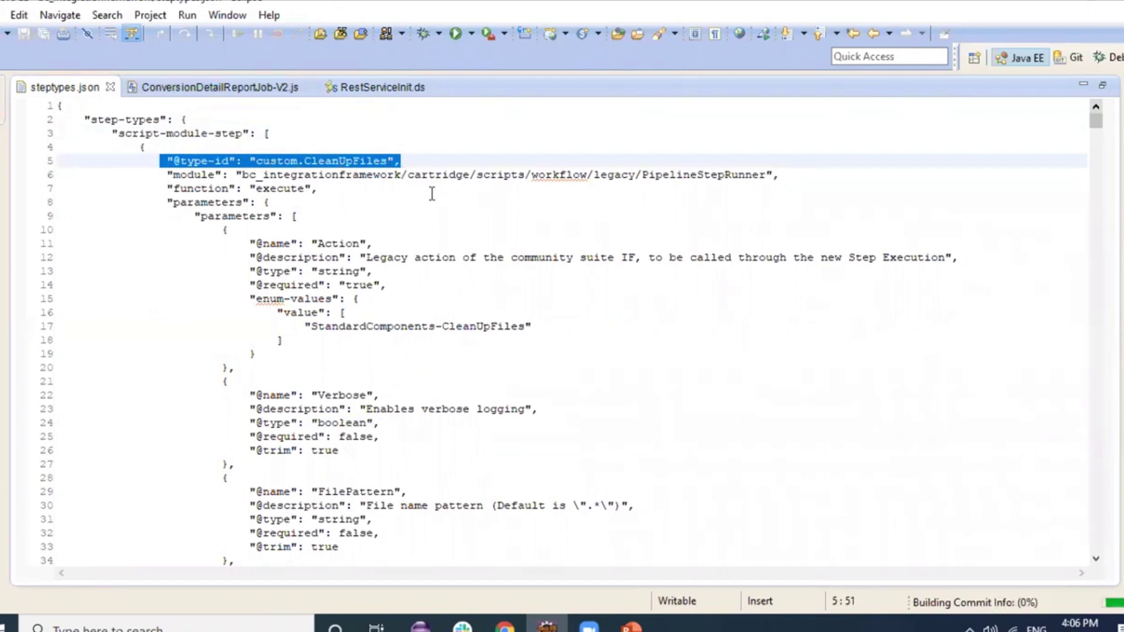
pyautogui.click(414, 162)
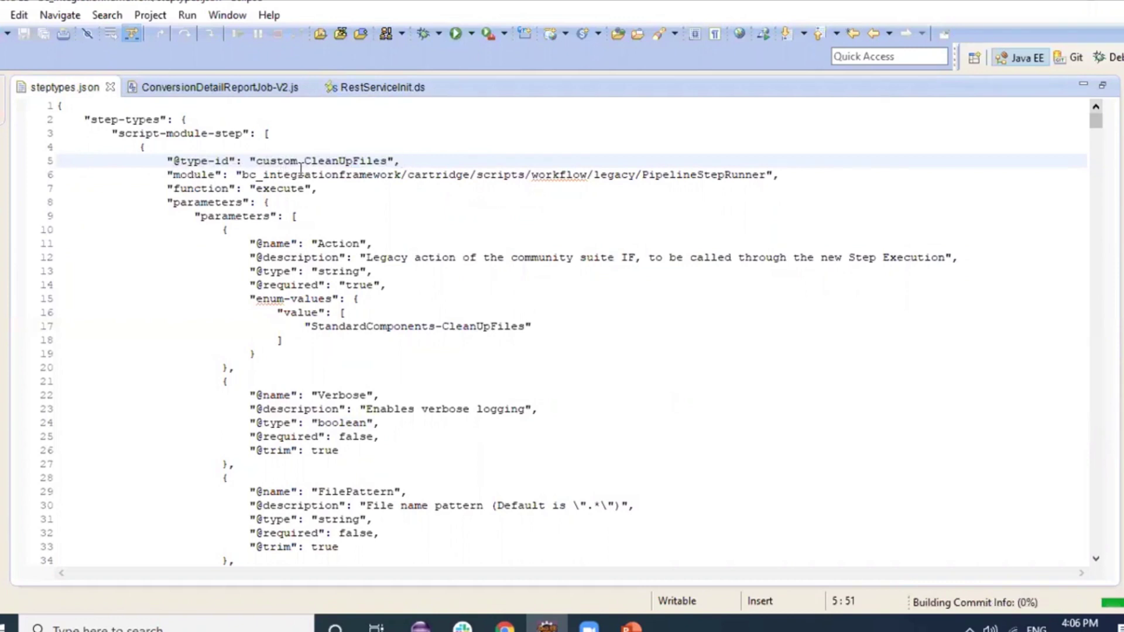
pyautogui.click(256, 161)
pyautogui.keyDown('shift'); pyautogui.click(305, 160); pyautogui.keyUp('shift')
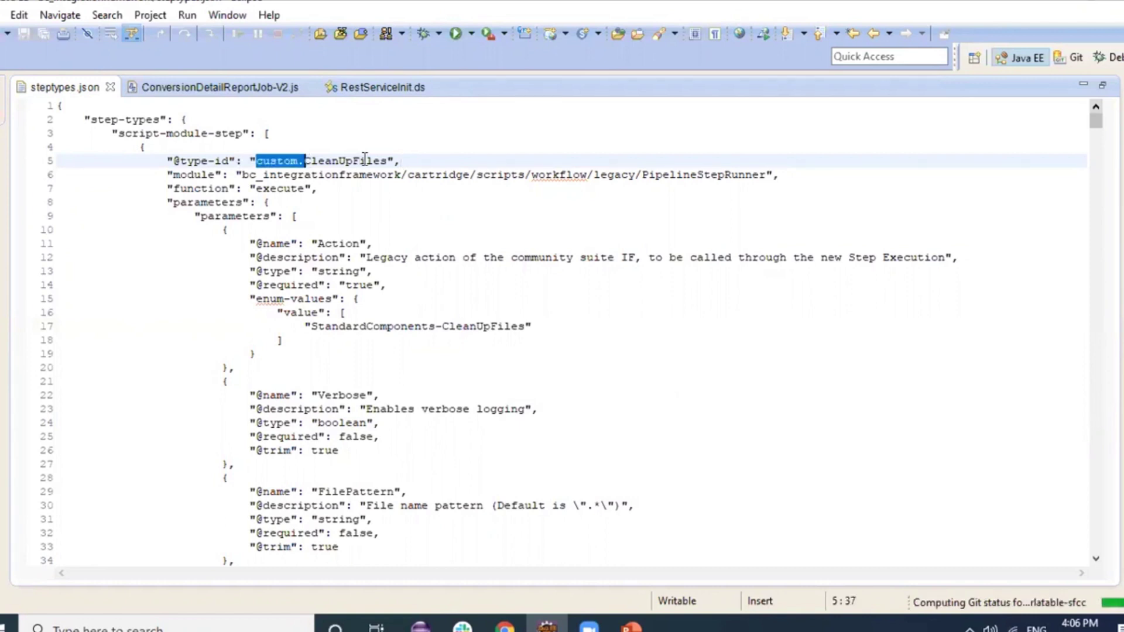
pyautogui.press('Right')
pyautogui.press('Right')
# Step: Examine the module path to PipelineStepRunner and the execute function defined for custom.CleanUpFiles
pyautogui.click(215, 174)
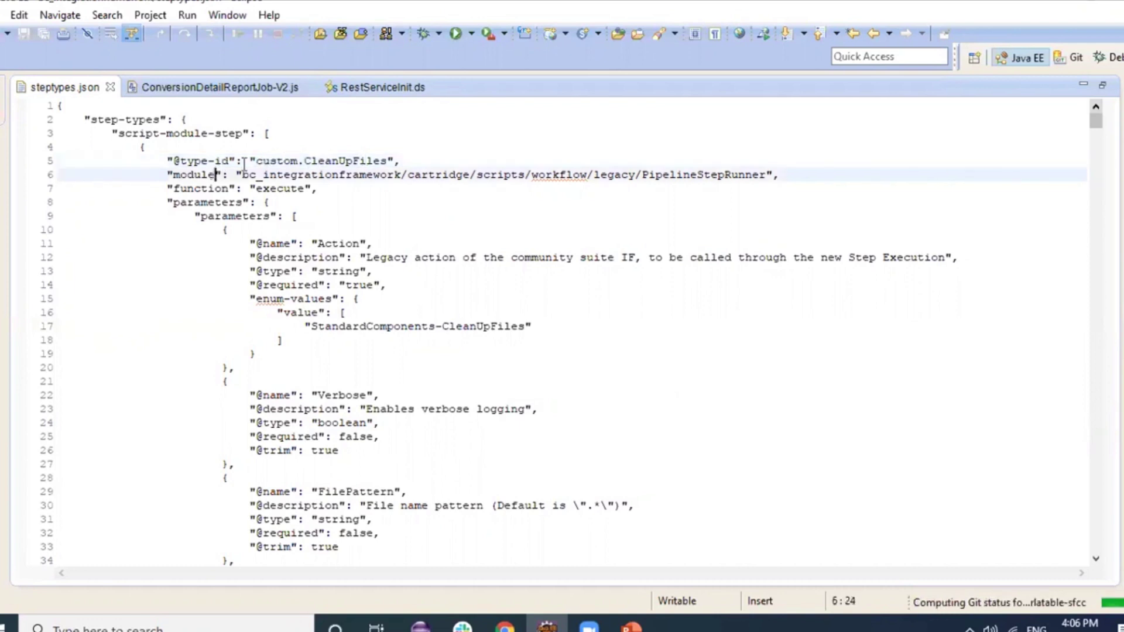
pyautogui.doubleClick(767, 175)
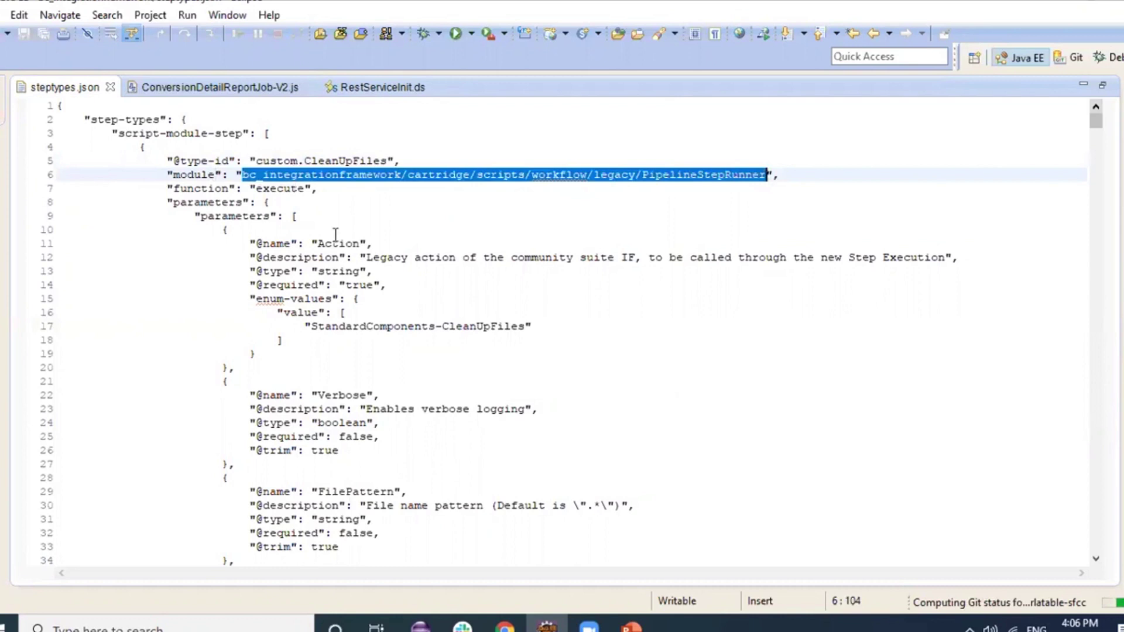
pyautogui.doubleClick(280, 189)
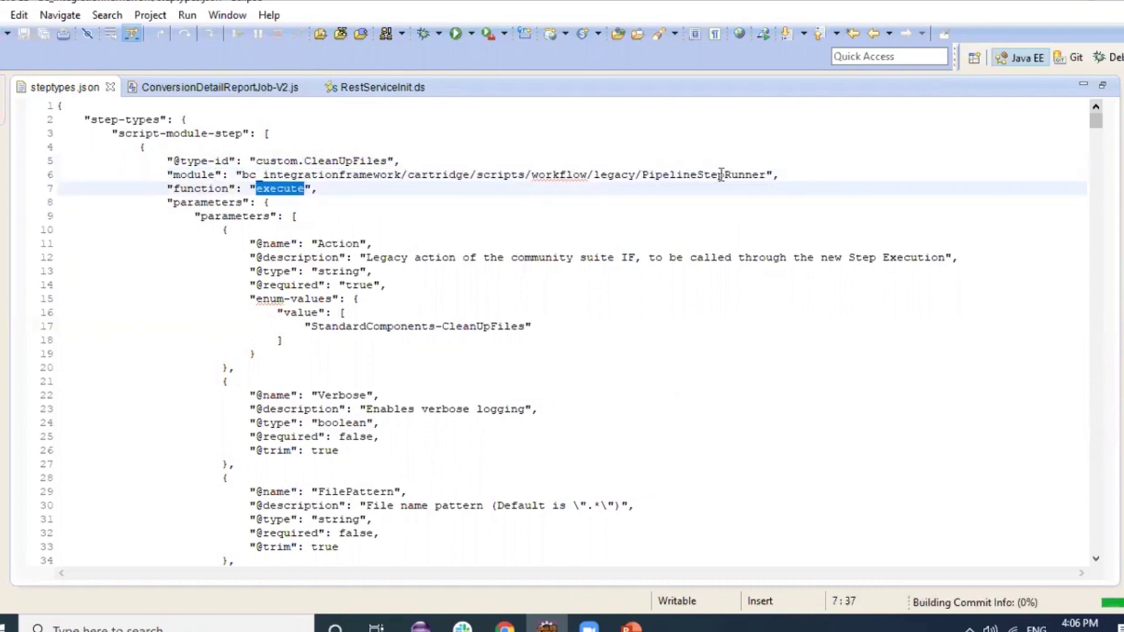
pyautogui.doubleClick(717, 176)
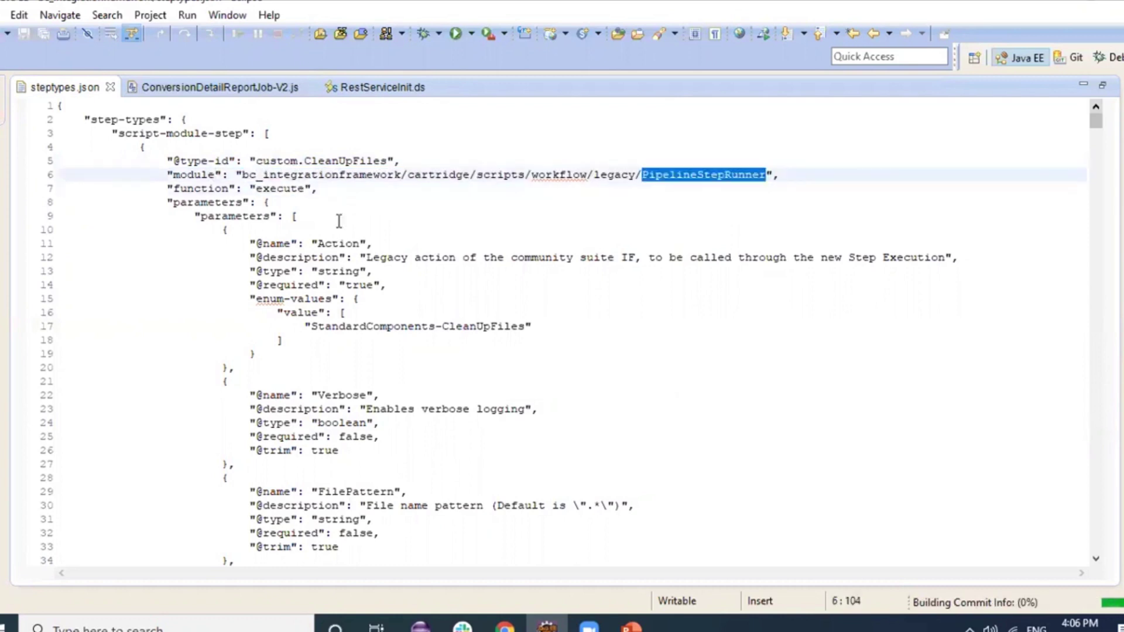
# Step: Review the custom.CleanUpFiles parameter definitions, including the Action and Verbose names and the Action parameter's type
pyautogui.scroll(-1, 306, 228)
pyautogui.moveTo(249, 206); pyautogui.dragTo(312, 321)
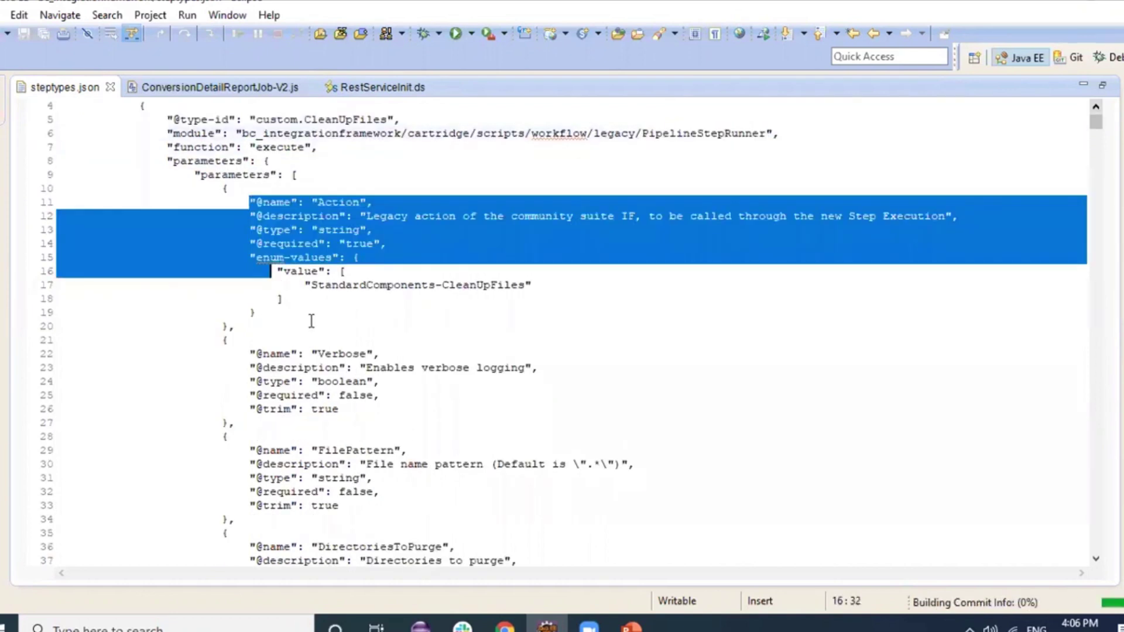
pyautogui.doubleClick(335, 201)
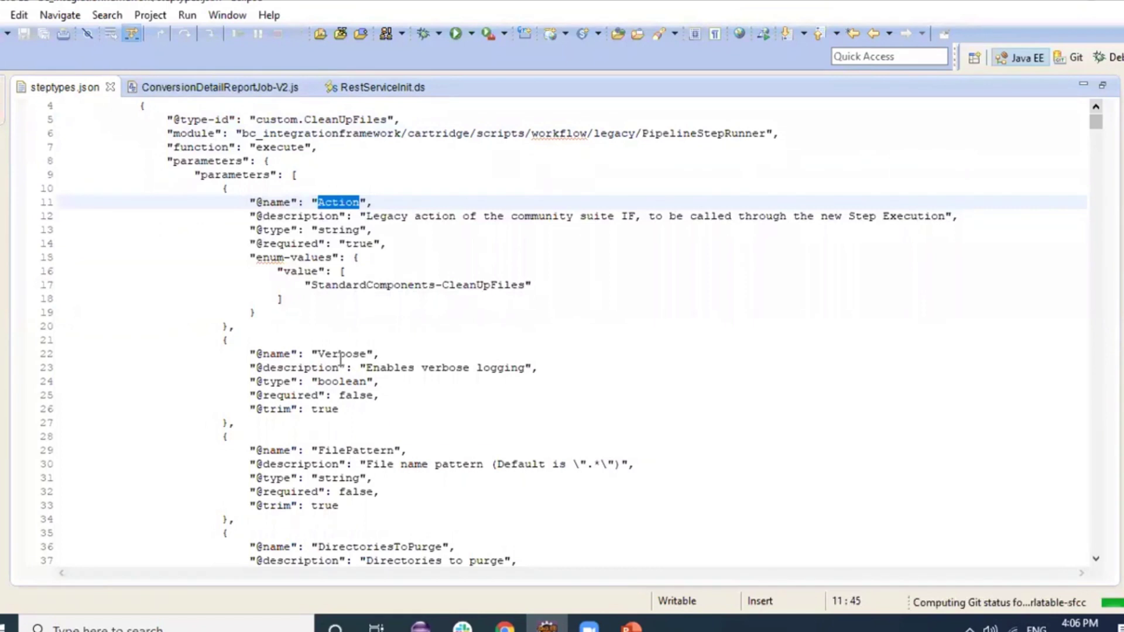
pyautogui.doubleClick(341, 355)
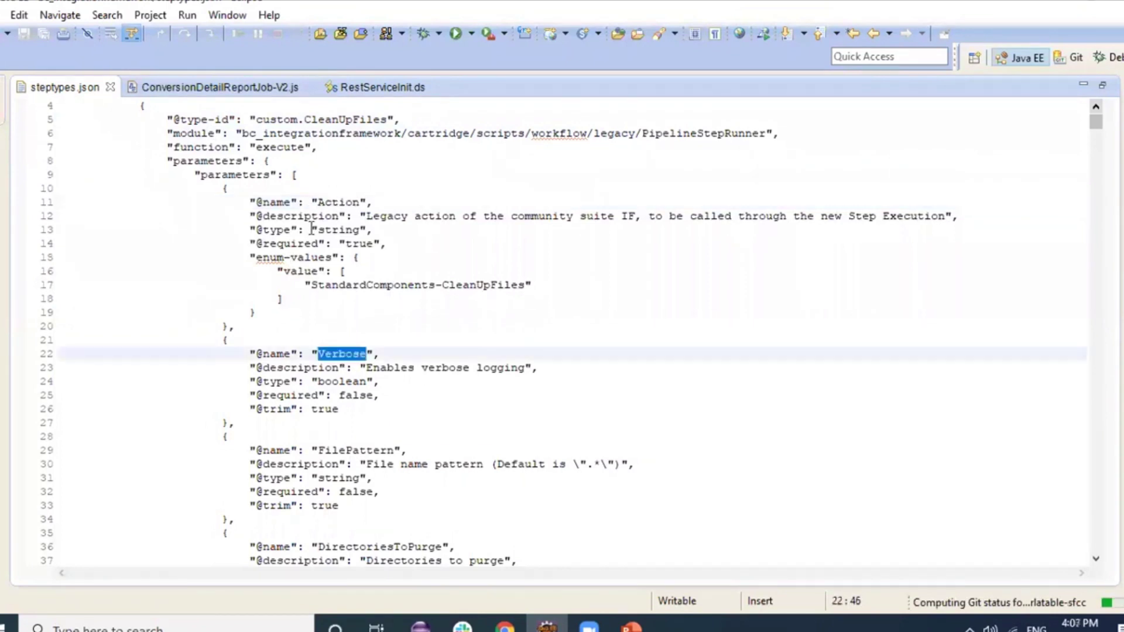
pyautogui.doubleClick(368, 230)
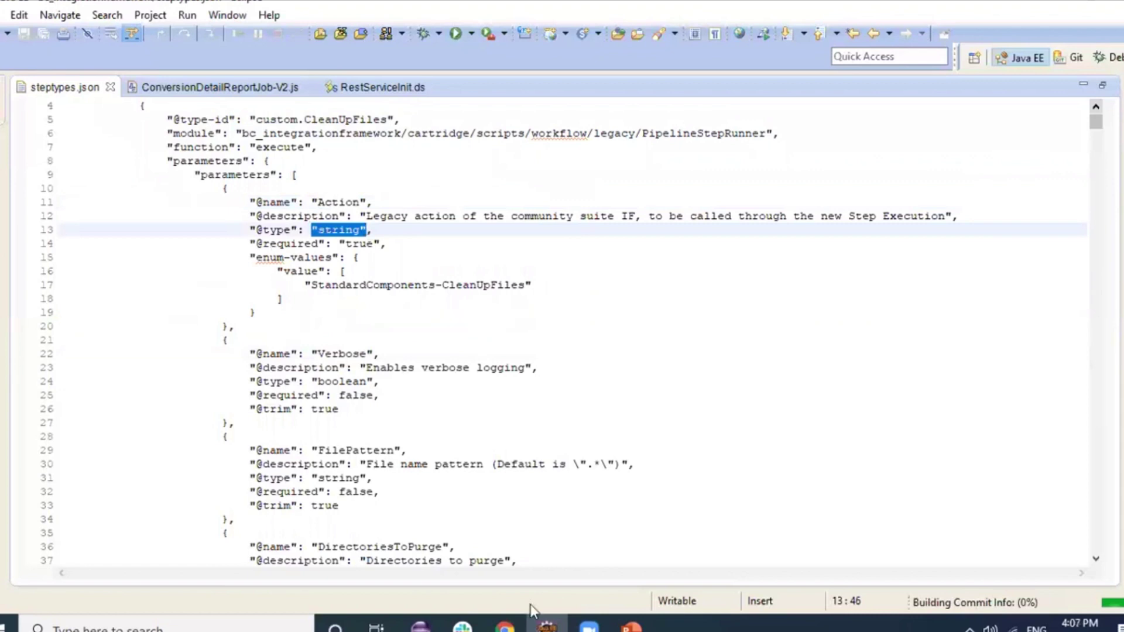
# Step: Switch to TestJob's step selection in Chrome, filter the steps by "custom." after checking the type-id in Eclipse, and browse the matches
pyautogui.hotkey('alt', 'Tab')
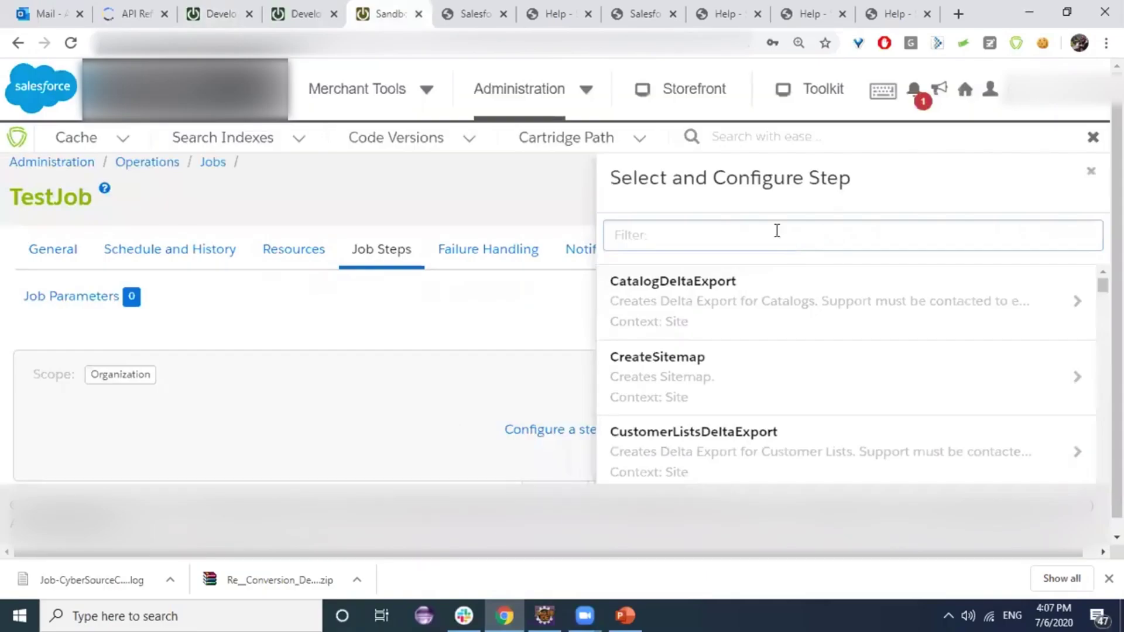
pyautogui.click(777, 230)
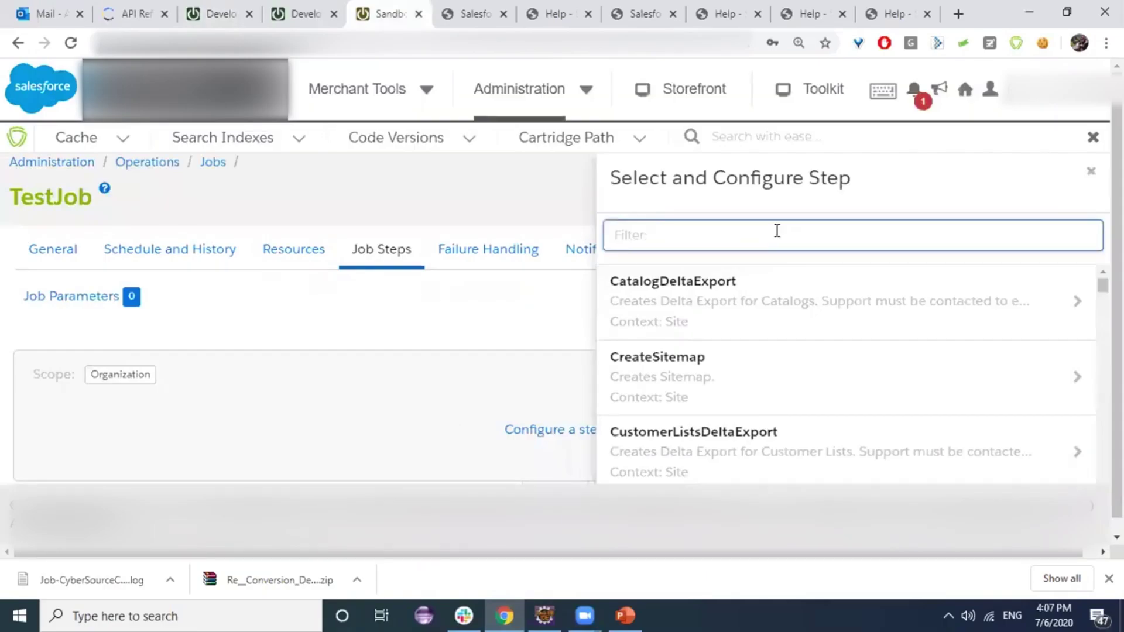
pyautogui.write('custom')
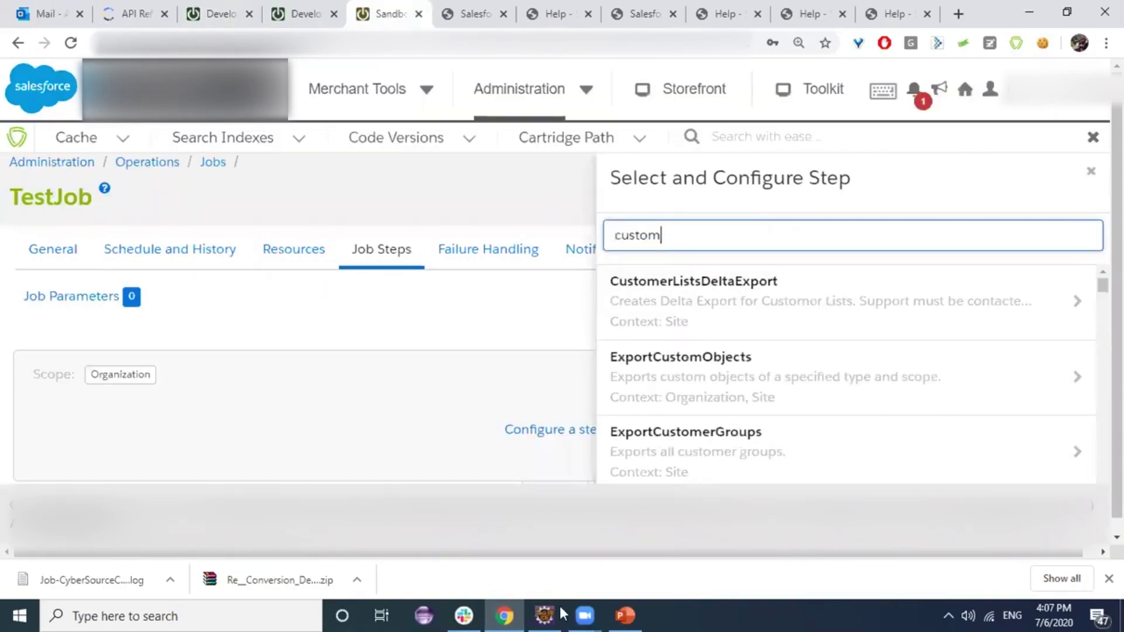
pyautogui.hotkey('alt', 'Tab')
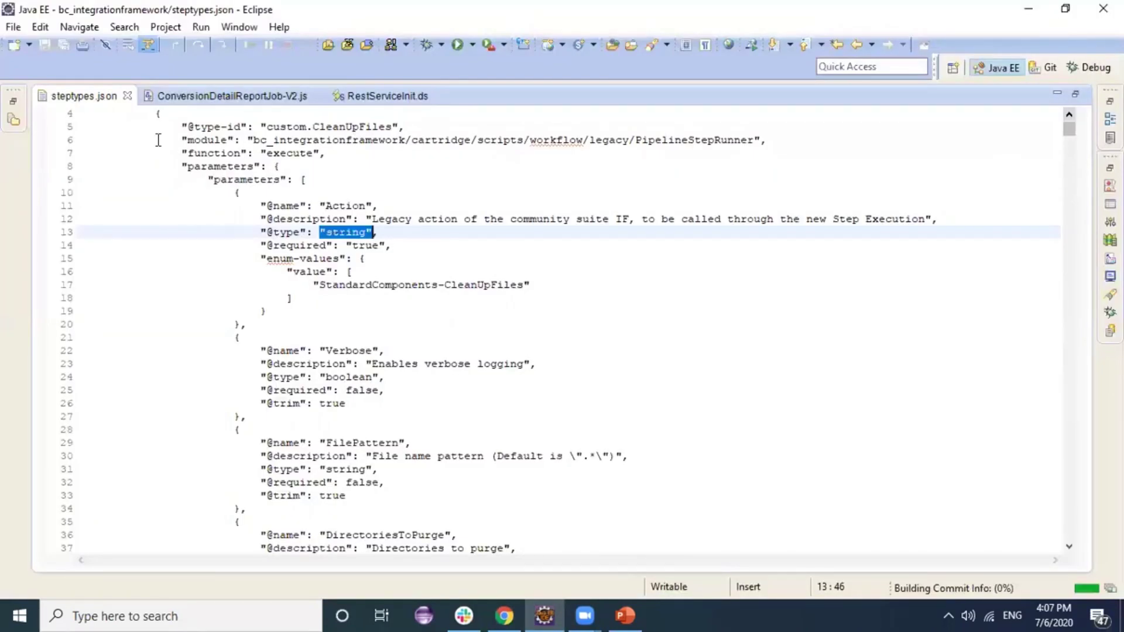
pyautogui.scroll(1, 849, 240)
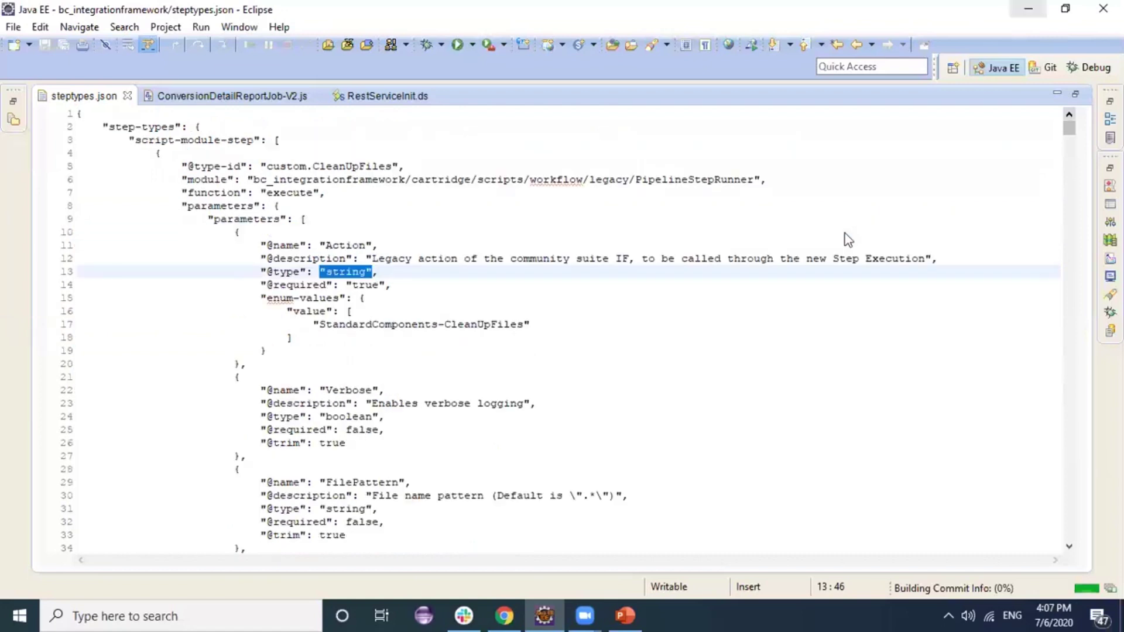
pyautogui.hotkey('alt', 'Tab')
pyautogui.write('.')
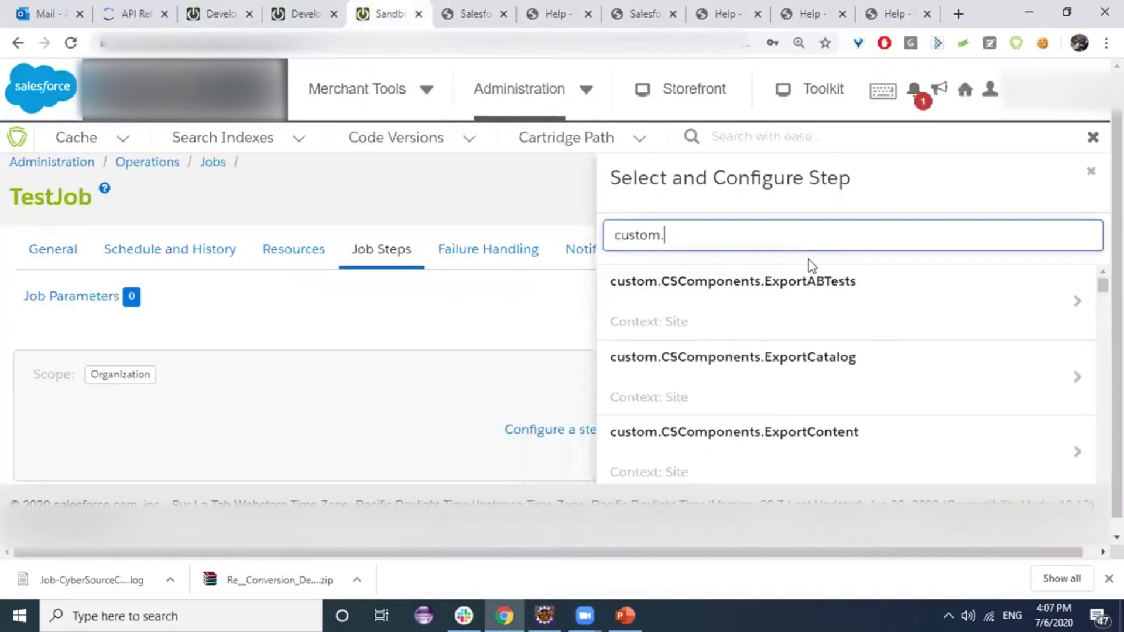
pyautogui.scroll(-3, 814, 410)
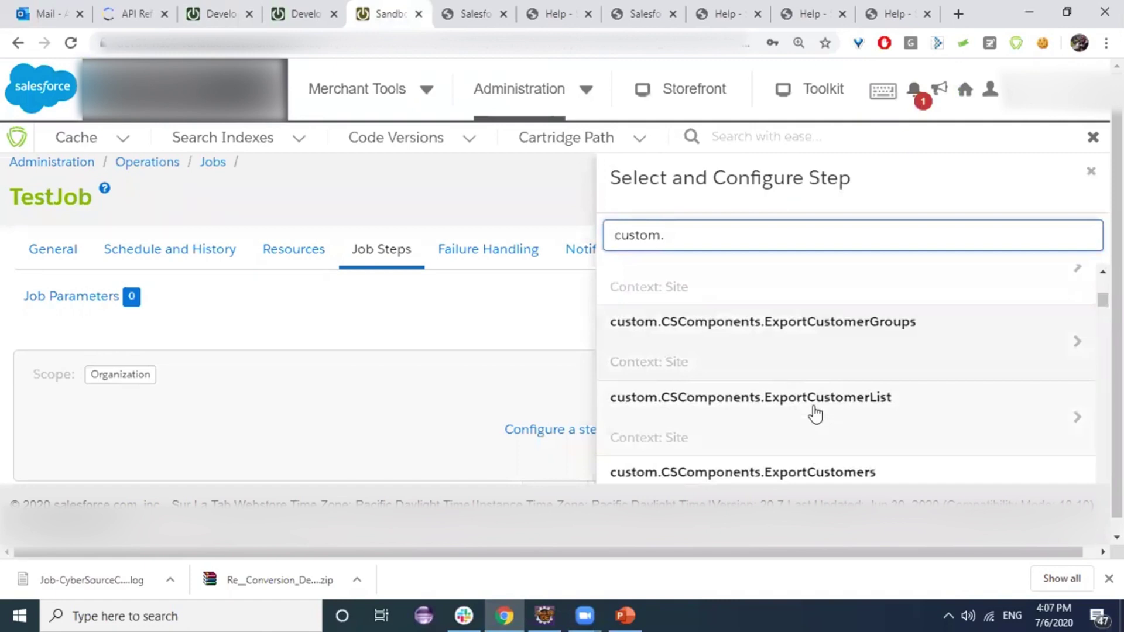
# Step: Check the CleanUpFiles type-id in Eclipse again and narrow TestJob's step filter to "custom.clean" in Chrome
pyautogui.click(552, 606)
pyautogui.click(551, 606)
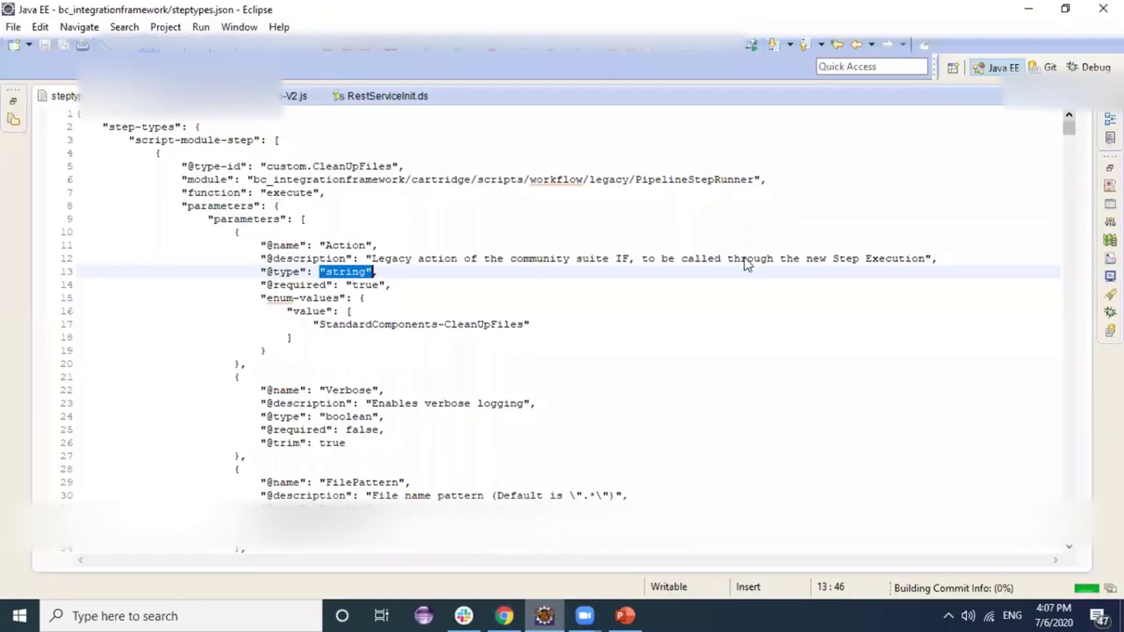
pyautogui.click(749, 244)
pyautogui.write('clean')
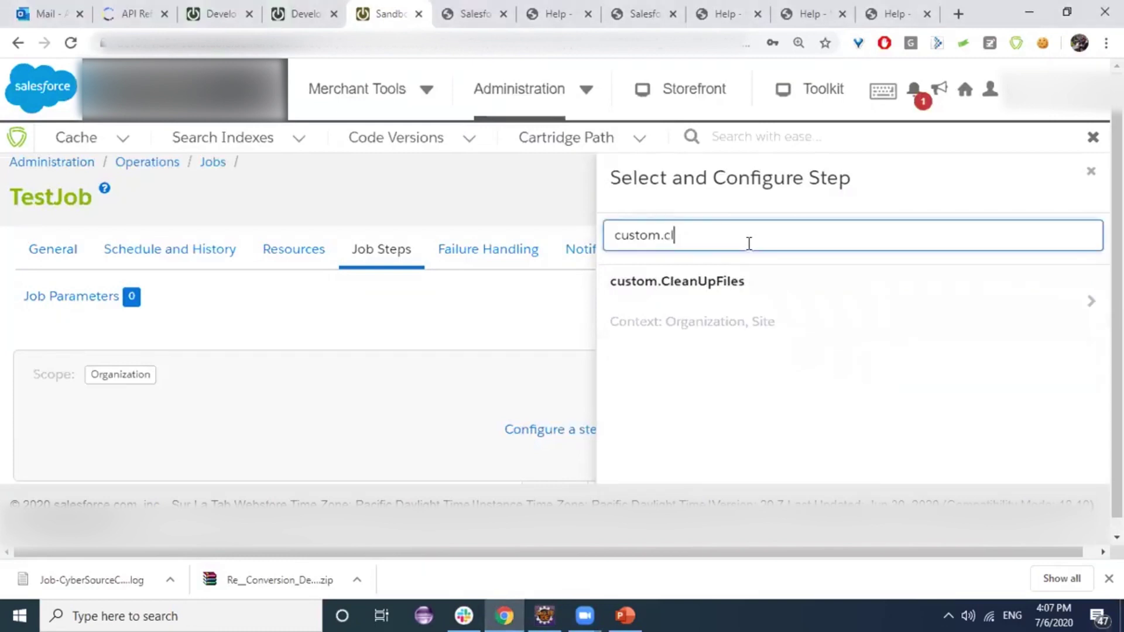
# Step: Open the configuration of the custom.CleanUpFiles step and examine its ID, Description and required Action fields
pyautogui.click(739, 288)
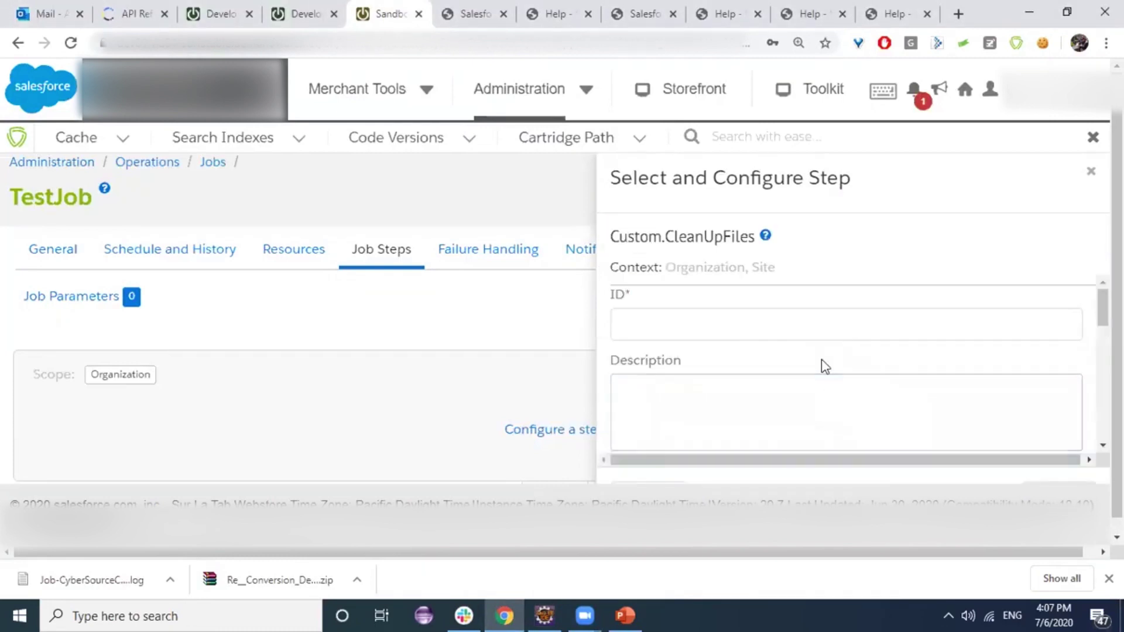
pyautogui.click(629, 327)
pyautogui.scroll(-1, 606, 317)
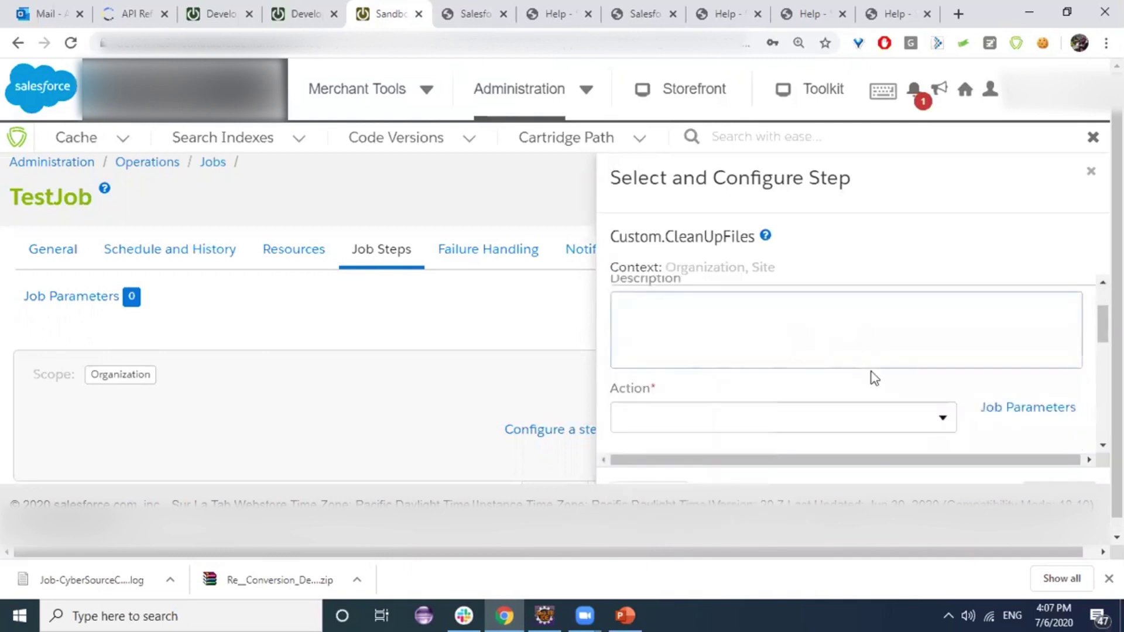
pyautogui.doubleClick(650, 386)
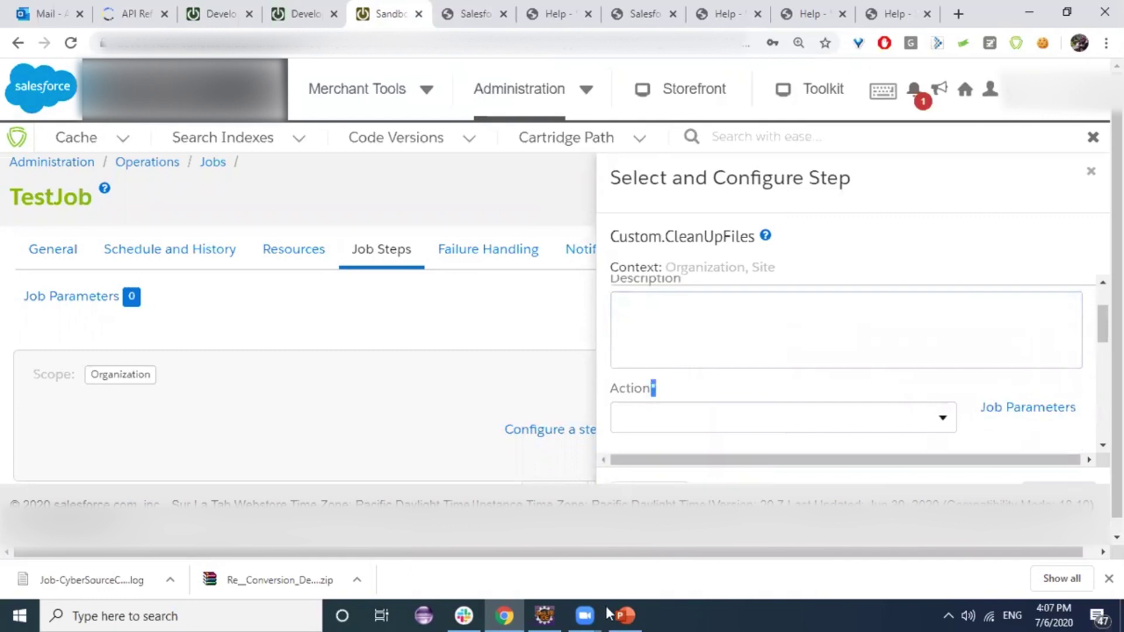
# Step: Check the Action parameter's name and required setting in Eclipse, and compare them with the Action field in Chrome's step configuration
pyautogui.hotkey('alt', 'Tab')
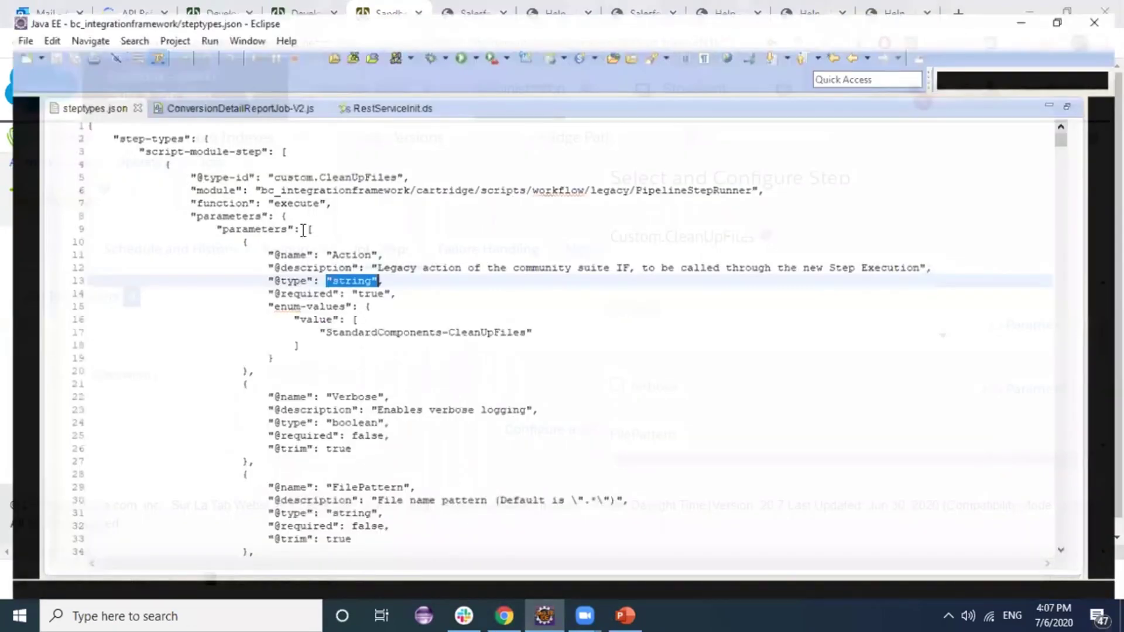
pyautogui.click(340, 258)
pyautogui.doubleClick(366, 285)
pyautogui.click(515, 606)
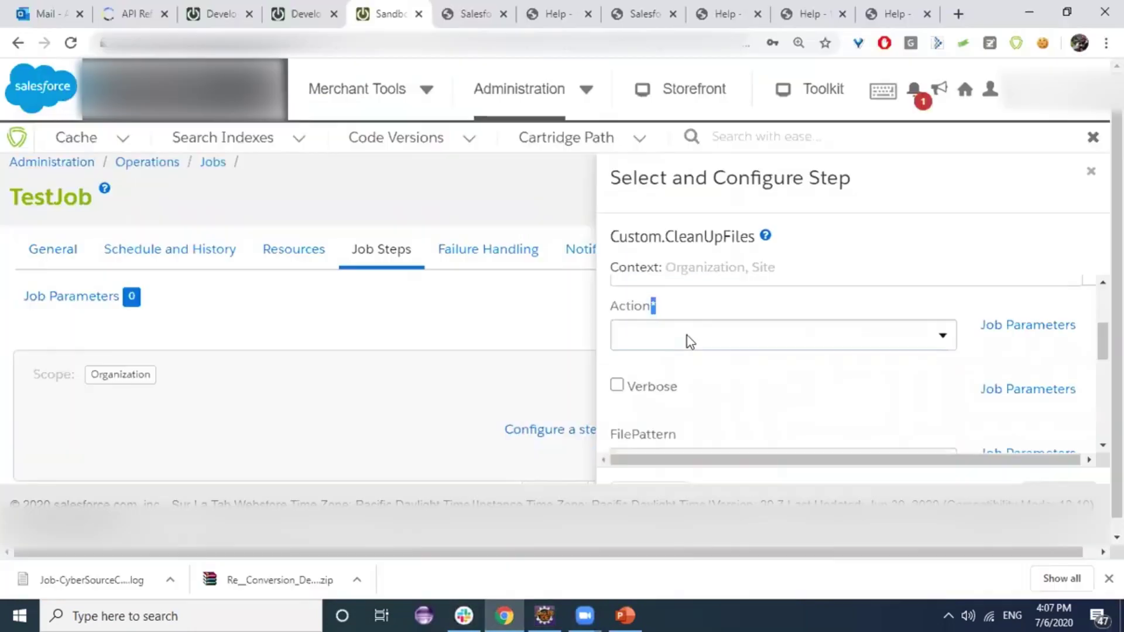
pyautogui.scroll(-1, 655, 305)
pyautogui.doubleClick(654, 304)
# Step: Check the Verbose parameter's type in Eclipse's steptypes.json and compare it with the Verbose option in Chrome's CleanUpFiles configuration
pyautogui.click(549, 614)
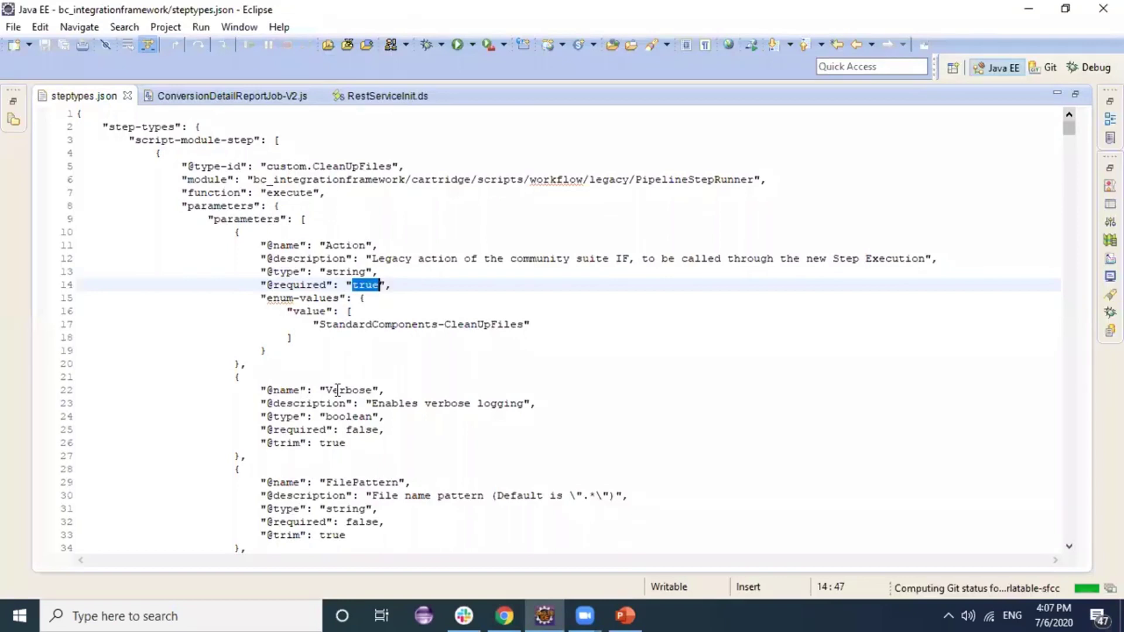
pyautogui.click(347, 417)
pyautogui.doubleClick(346, 416)
pyautogui.scroll(-1, 455, 442)
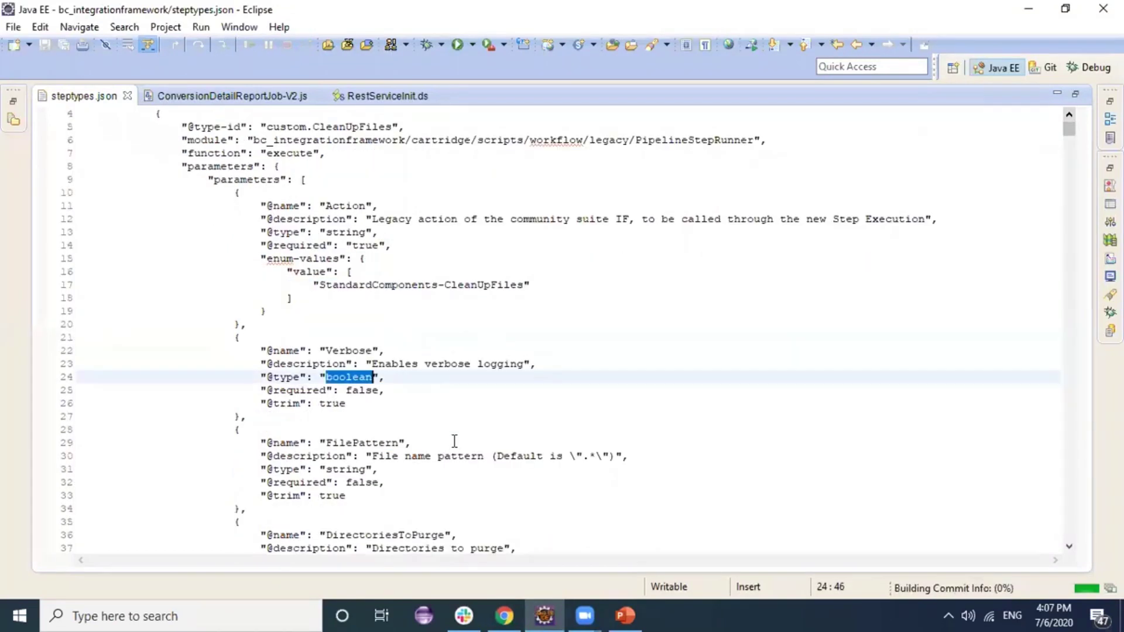
pyautogui.click(507, 615)
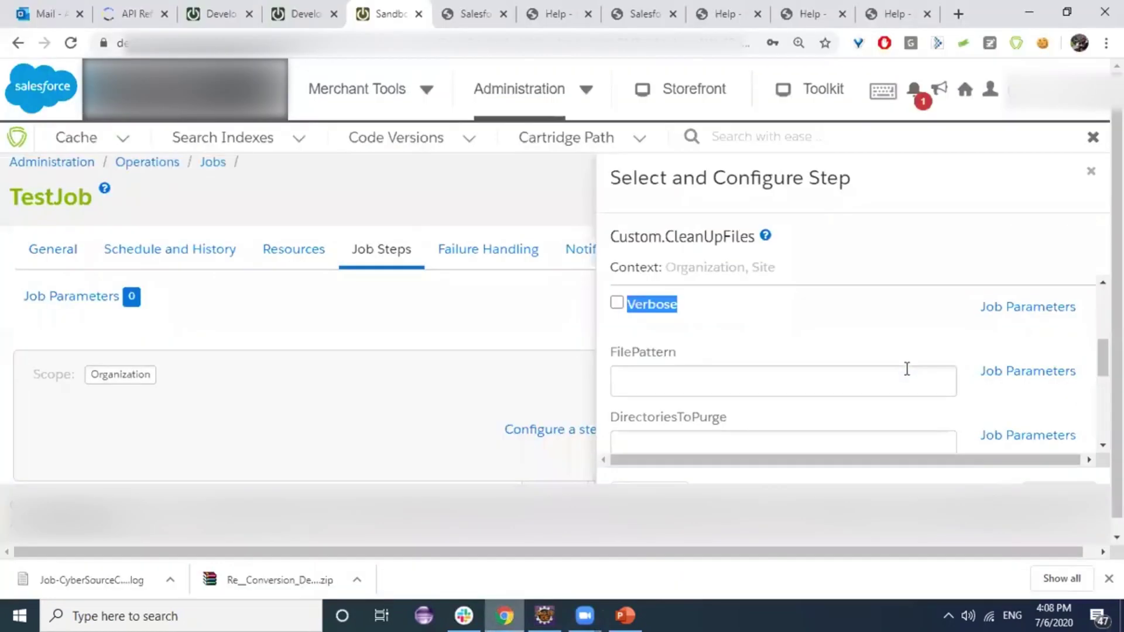
pyautogui.scroll(4, 784, 375)
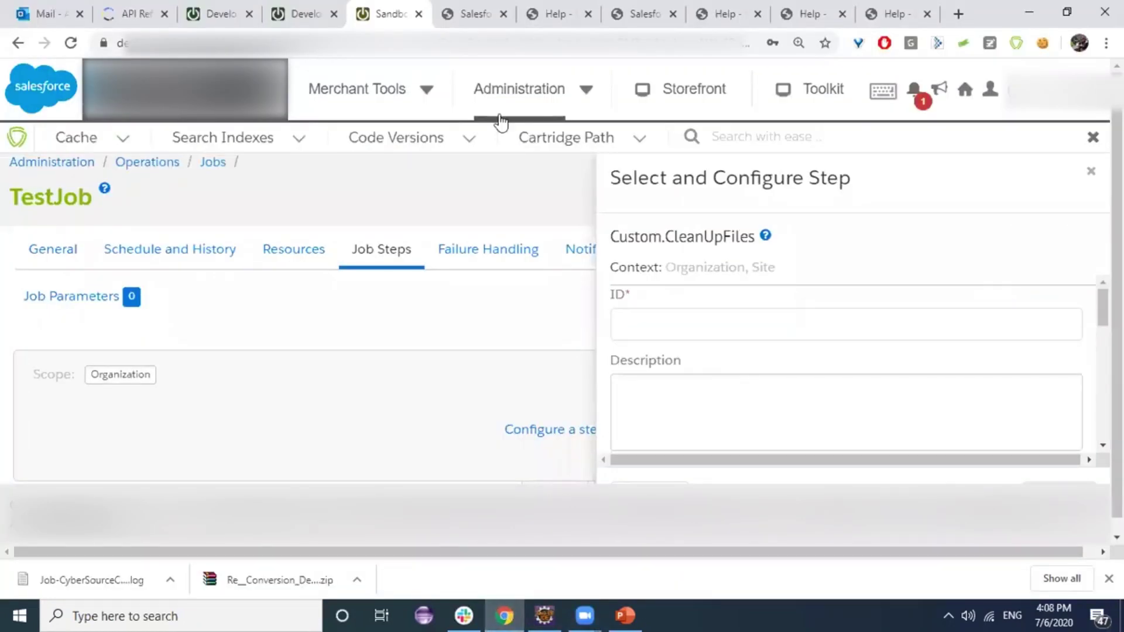
pyautogui.click(550, 14)
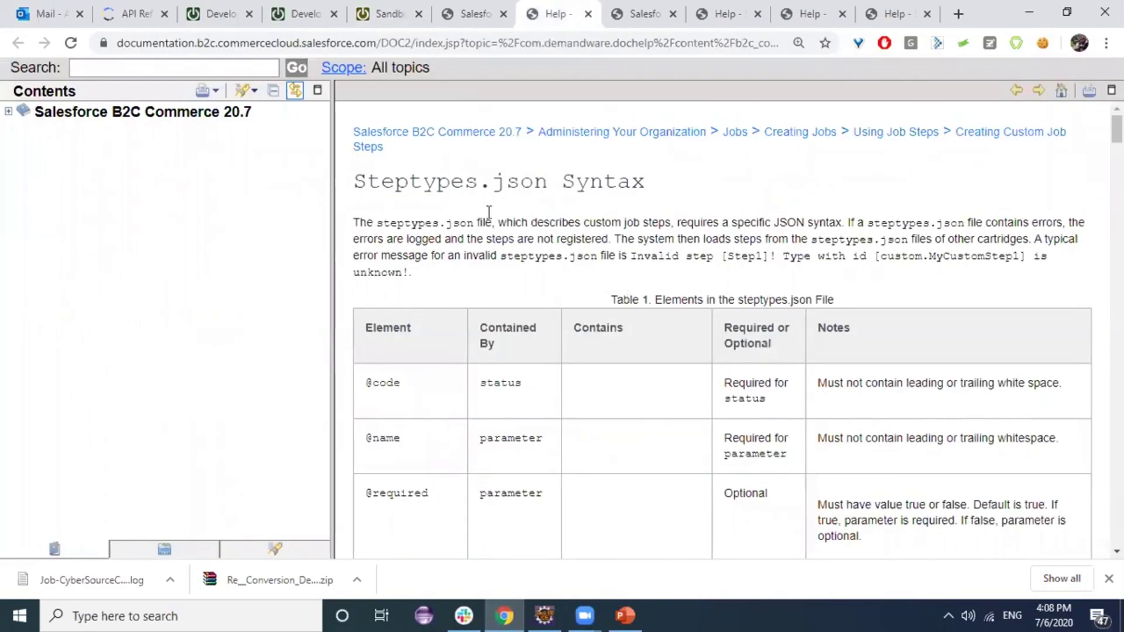
pyautogui.moveTo(631, 182); pyautogui.dragTo(301, 179)
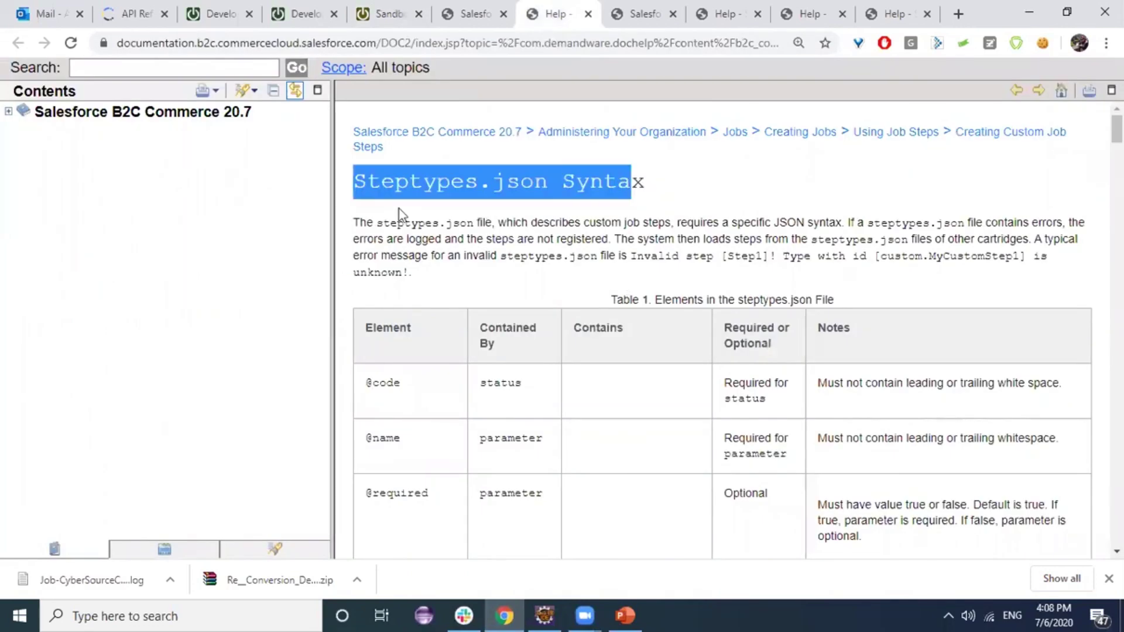
pyautogui.scroll(-1, 400, 314)
pyautogui.doubleClick(382, 301)
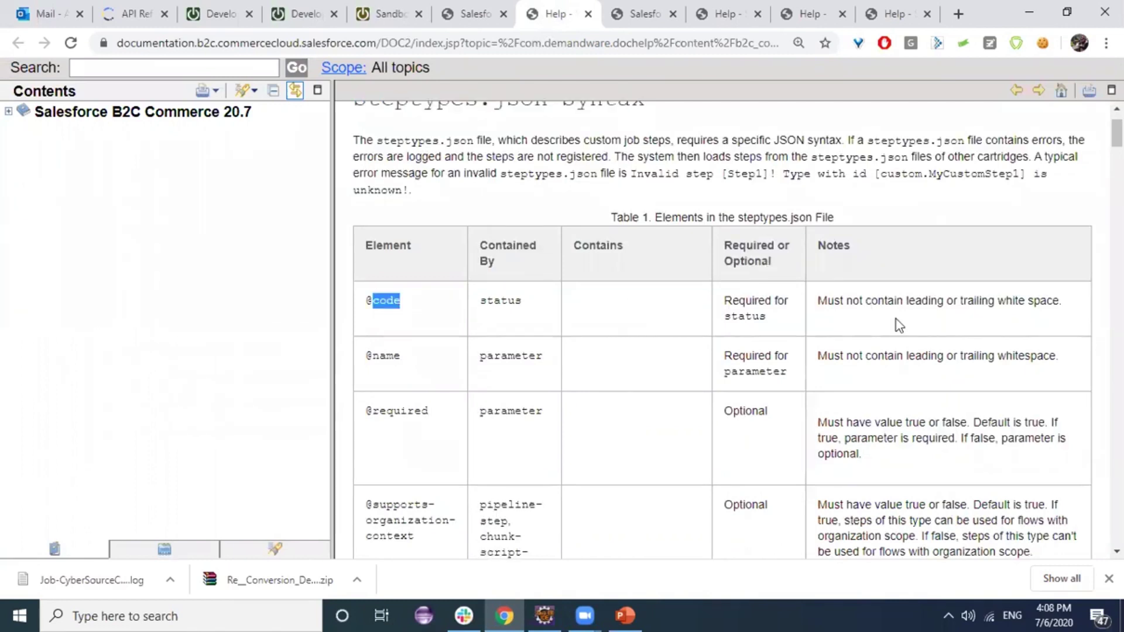
pyautogui.scroll(-1, 603, 401)
pyautogui.scroll(1, 403, 349)
pyautogui.doubleClick(391, 355)
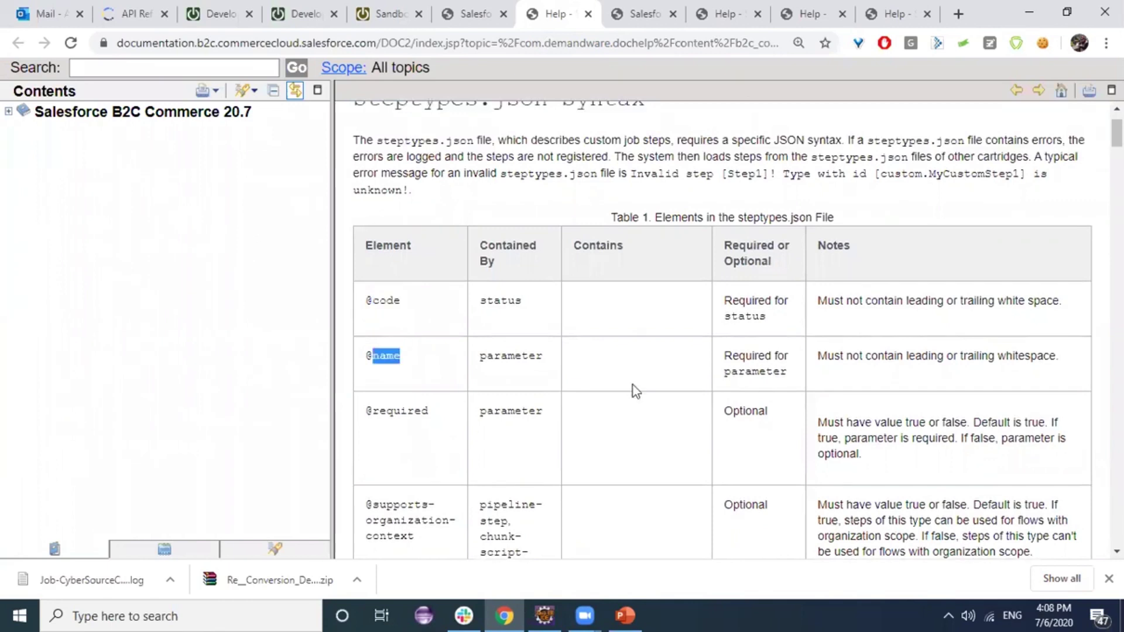
pyautogui.click(404, 322)
pyautogui.scroll(-2, 413, 355)
pyautogui.scroll(-8, 421, 367)
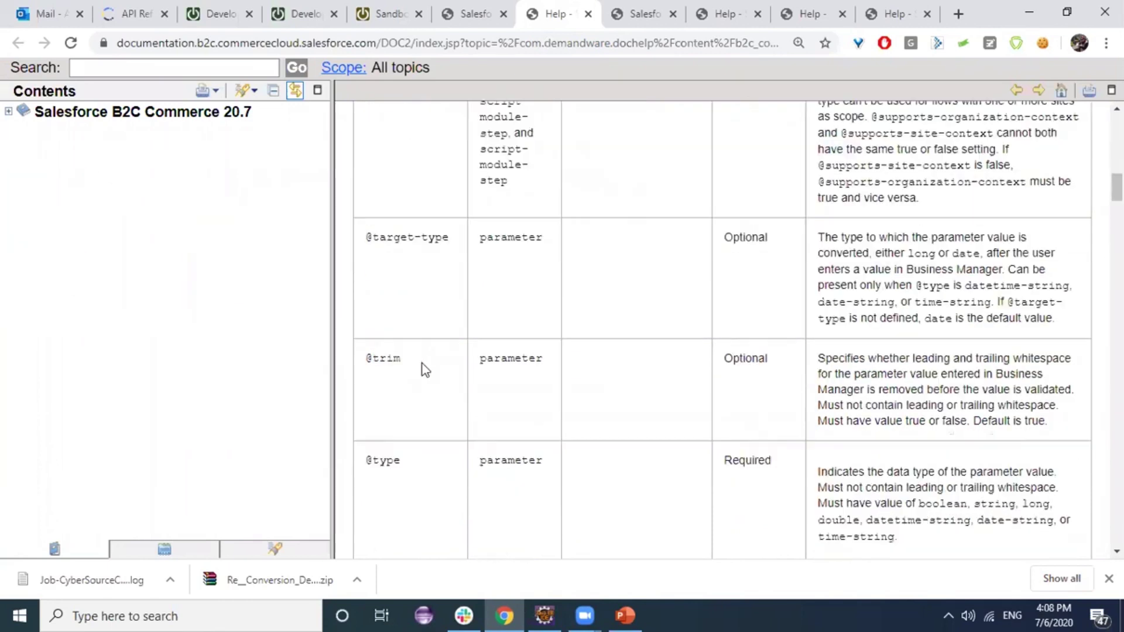
pyautogui.scroll(-10, 427, 375)
pyautogui.scroll(-5, 426, 379)
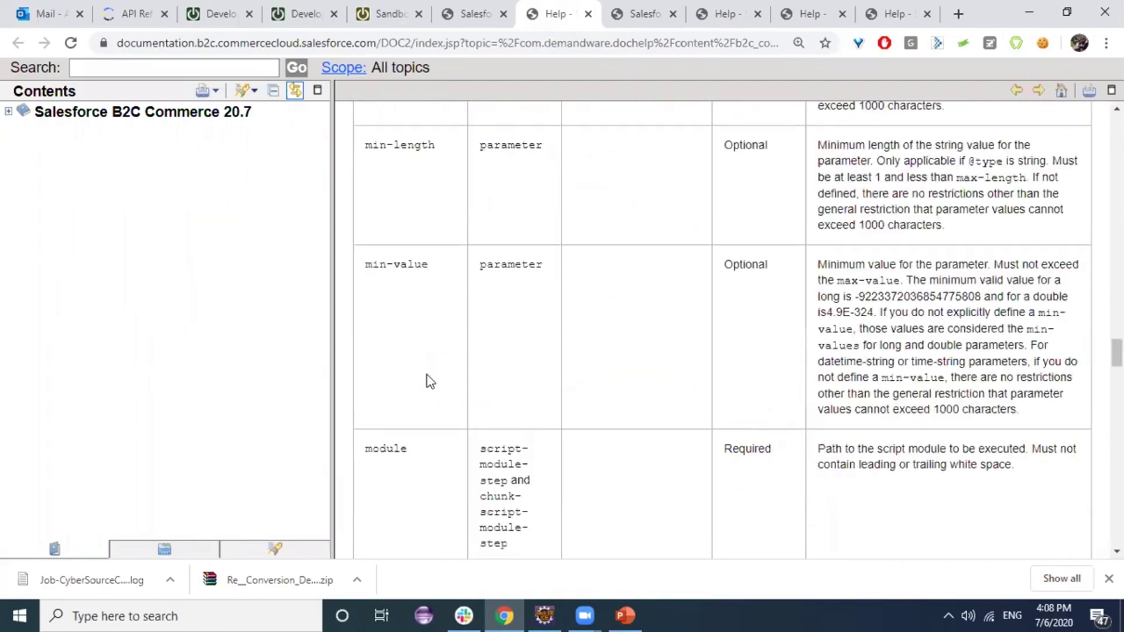
pyautogui.scroll(10, 527, 327)
pyautogui.scroll(15, 582, 375)
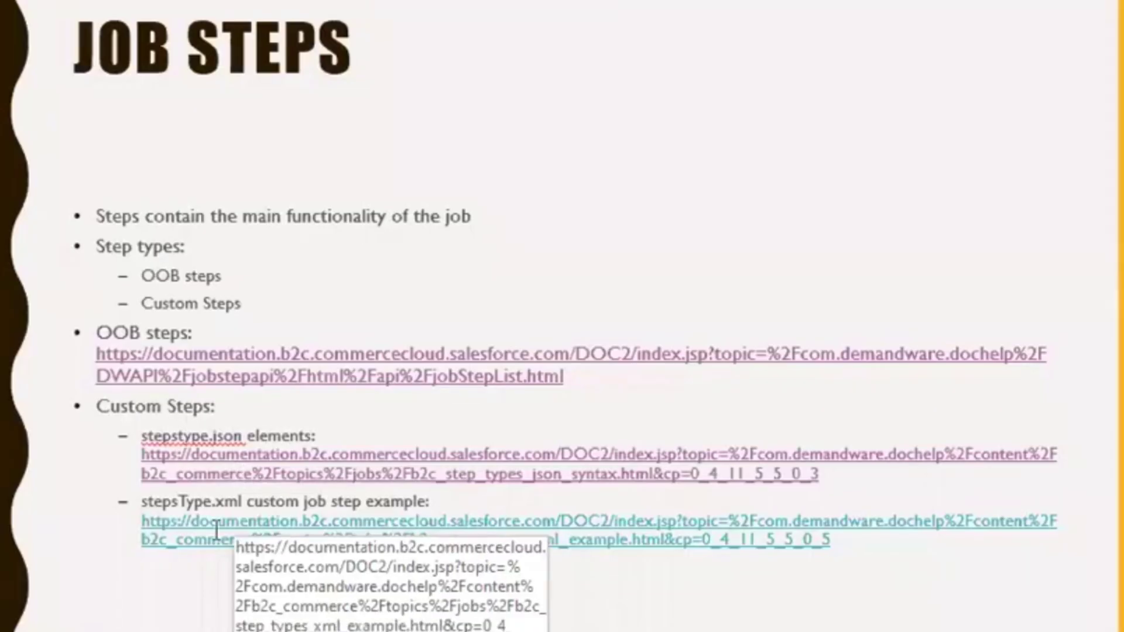
# Step: Open the stepsType.xml example linked on the PowerPoint Job Steps slide and examine custom.DownloadFromFTP's type-id, description and parameters block
pyautogui.click(237, 540)
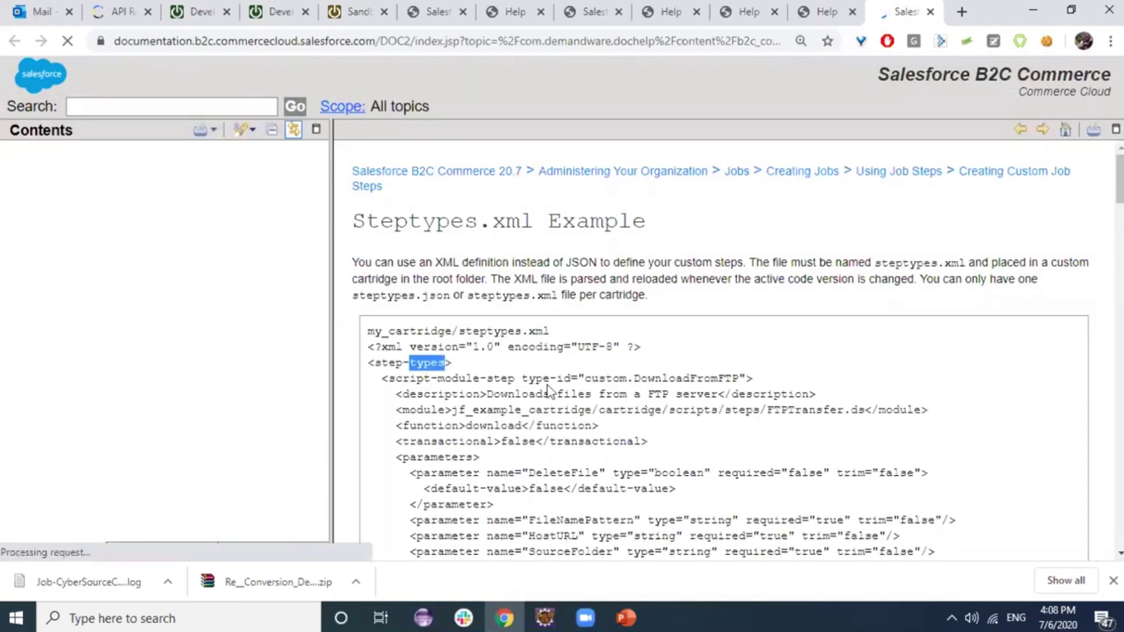
pyautogui.moveTo(740, 379); pyautogui.dragTo(626, 379)
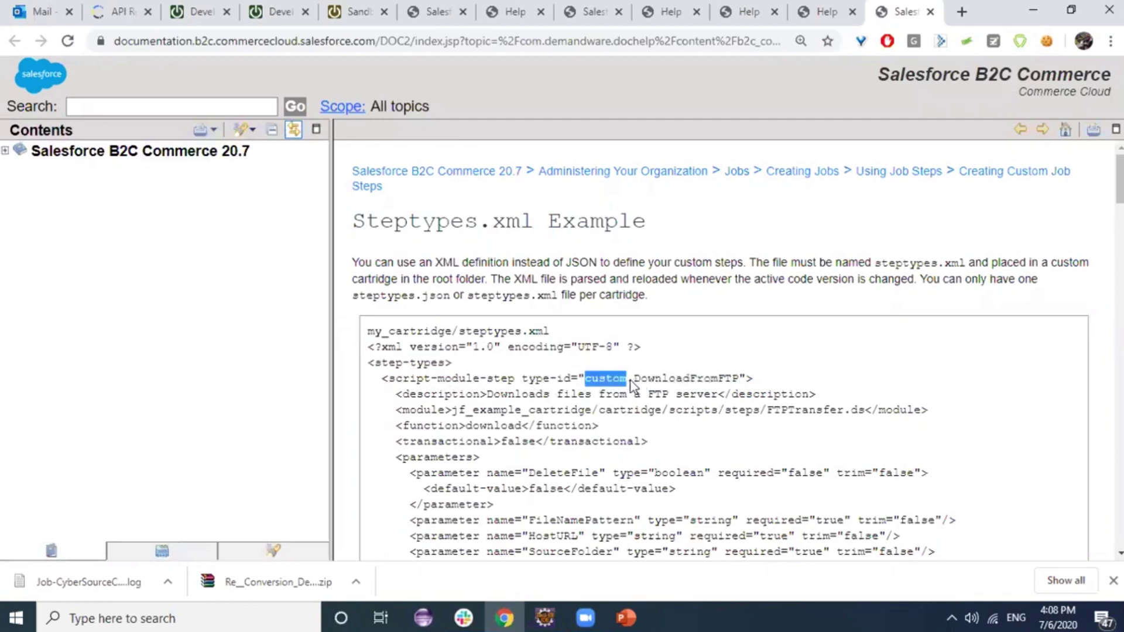
pyautogui.doubleClick(510, 396)
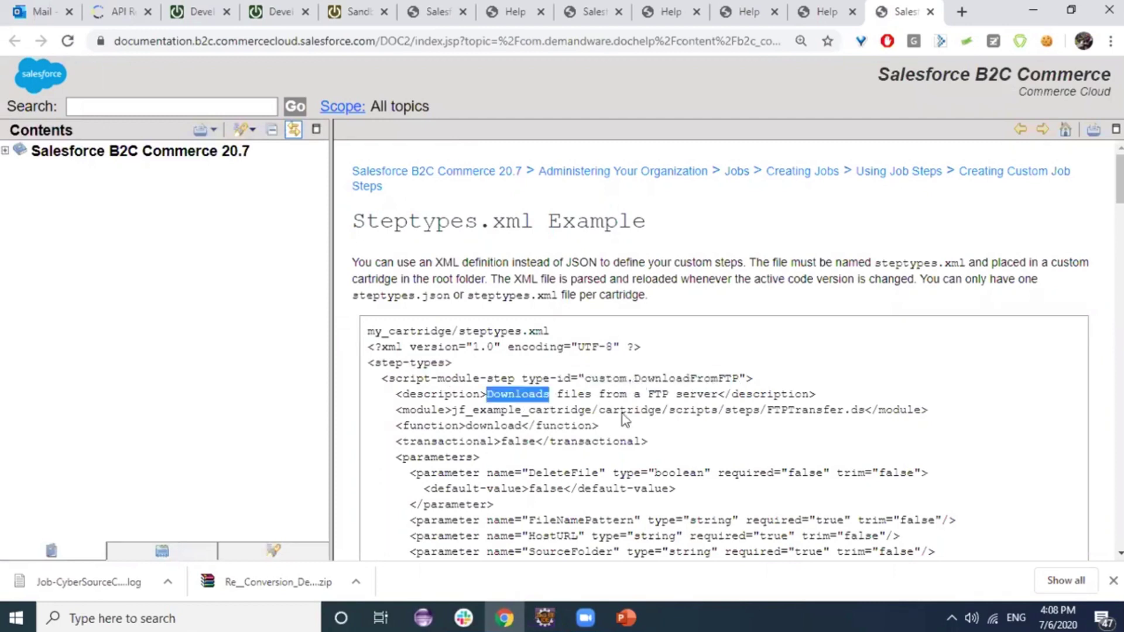
pyautogui.doubleClick(438, 458)
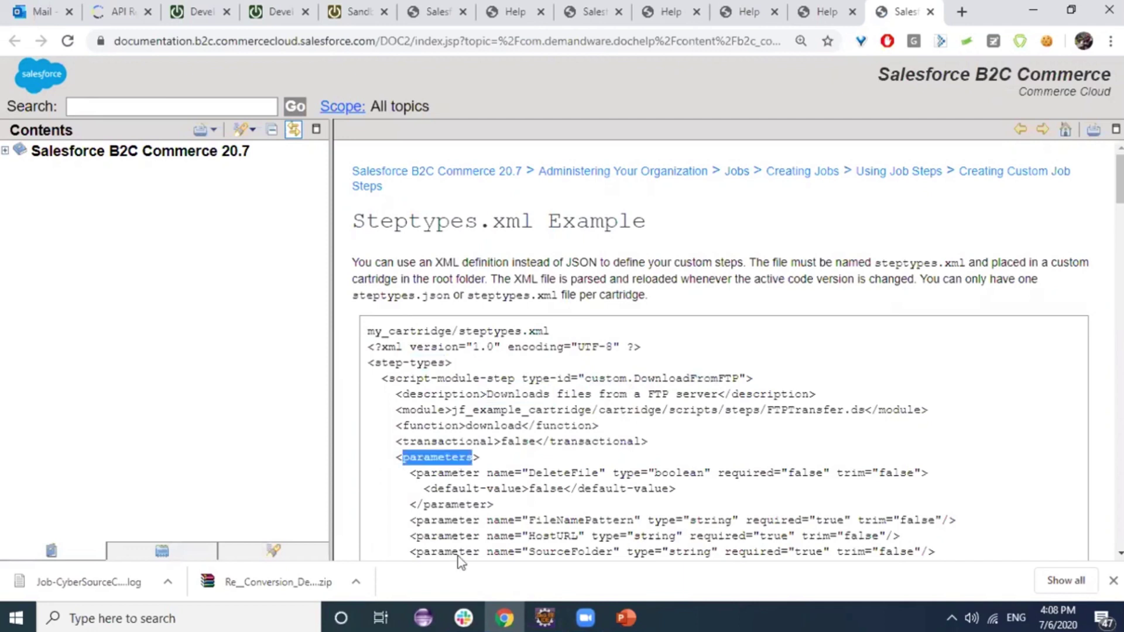
pyautogui.moveTo(397, 458); pyautogui.dragTo(459, 555)
pyautogui.click(687, 332)
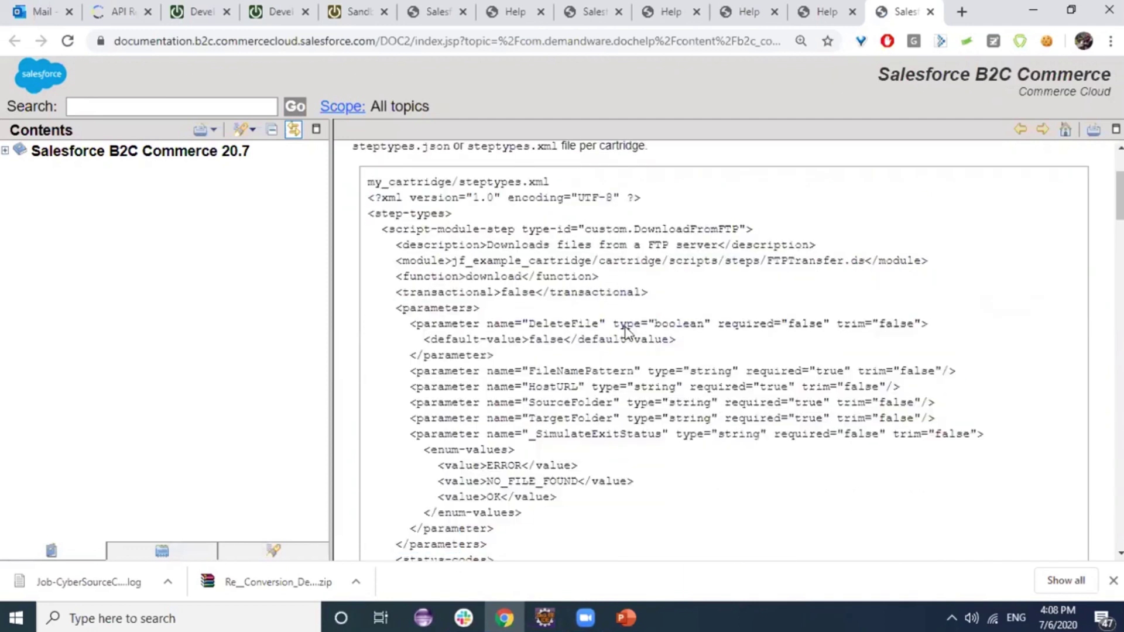
# Step: Examine the DeleteFile parameter's type and required attributes in the XML example, and skim the remaining step definitions
pyautogui.doubleClick(627, 326)
pyautogui.doubleClick(746, 324)
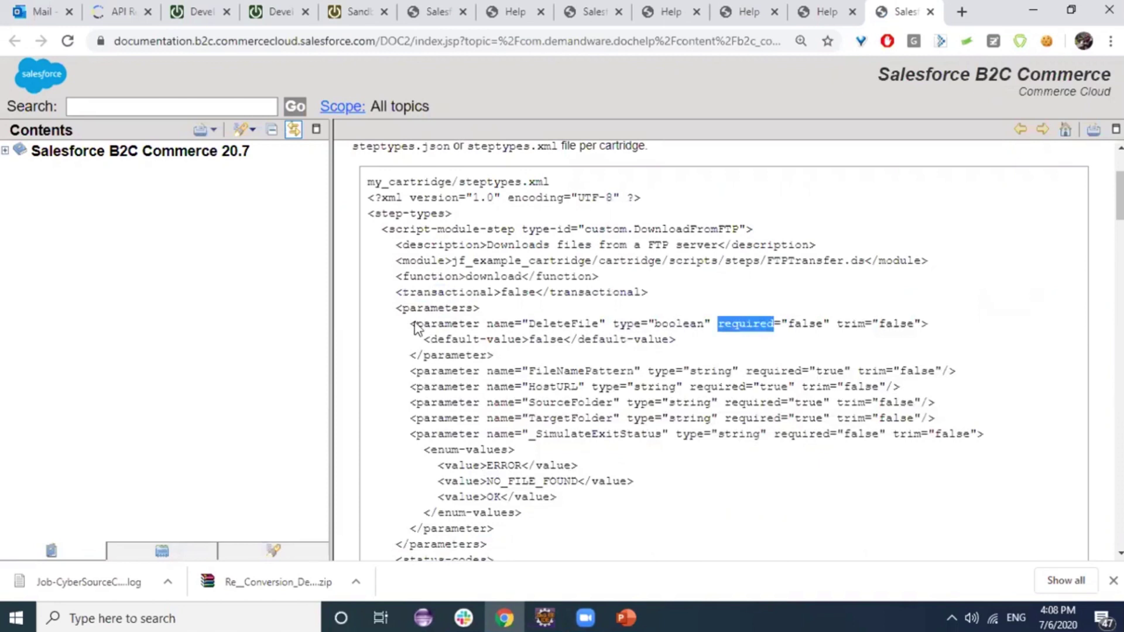
pyautogui.moveTo(415, 328); pyautogui.dragTo(508, 353)
pyautogui.hotkey('shift', 'Down')
pyautogui.scroll(-1, 544, 419)
pyautogui.scroll(-8, 556, 422)
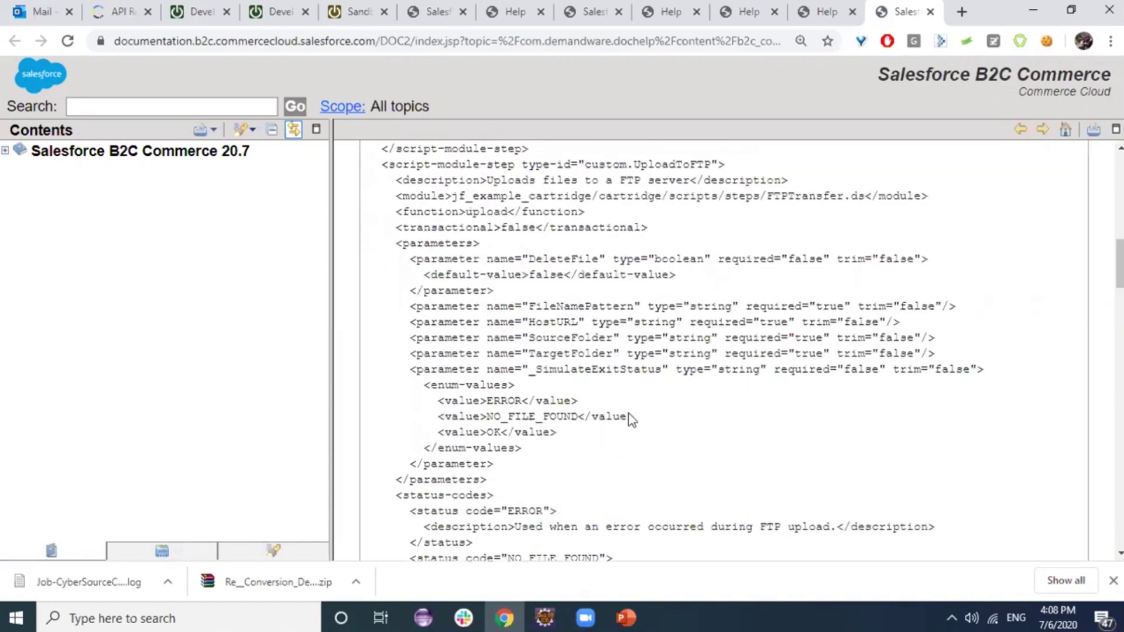
pyautogui.scroll(-7, 638, 425)
pyautogui.scroll(16, 728, 233)
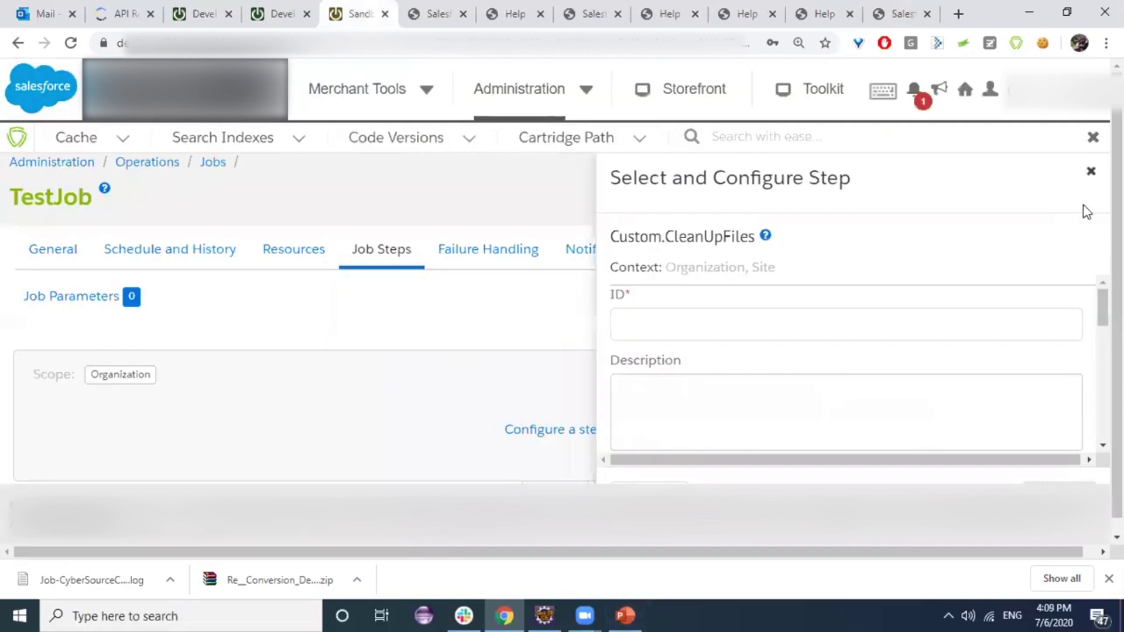
# Step: Close the CleanUpFiles configuration and choose the ExecuteScriptModule step for TestJob, filtering the available steps by "scri"
pyautogui.click(1090, 171)
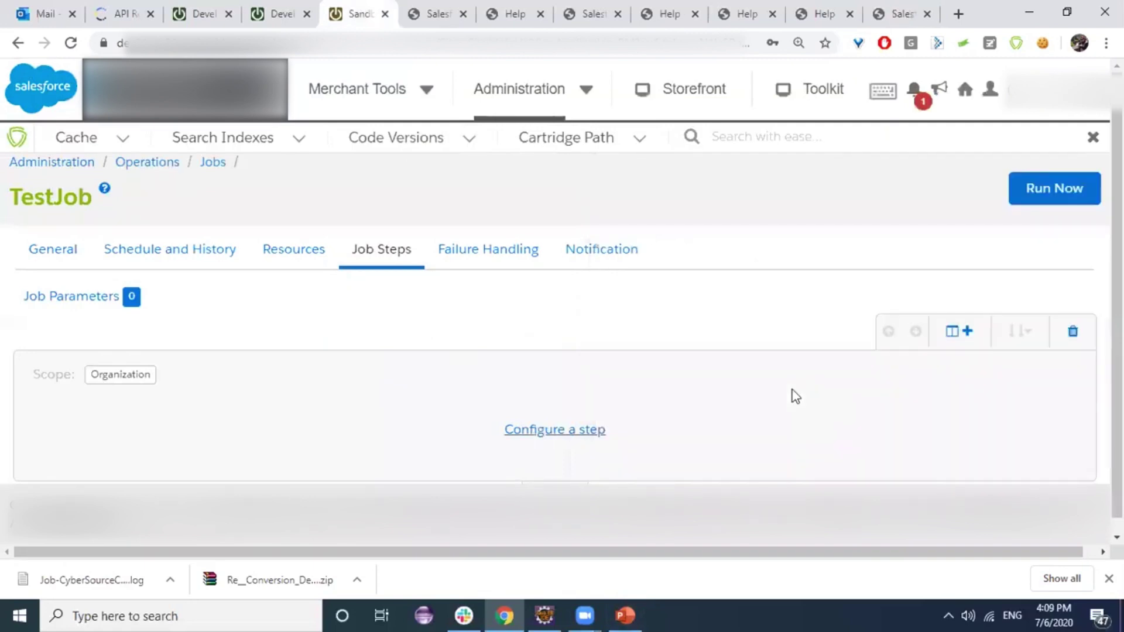
pyautogui.click(826, 238)
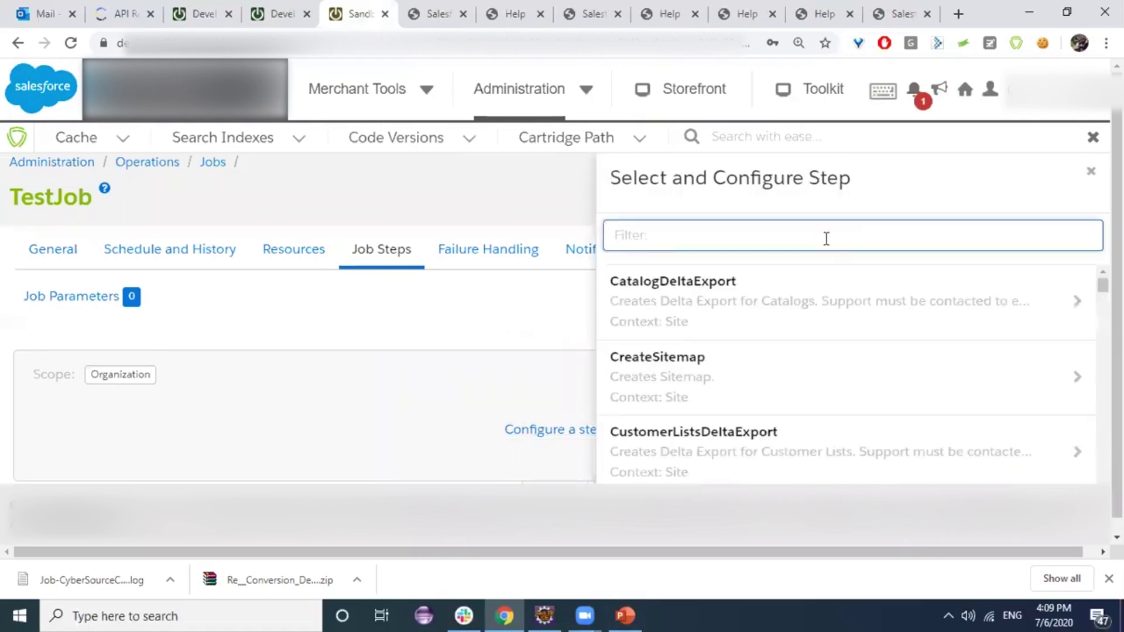
pyautogui.write('scri')
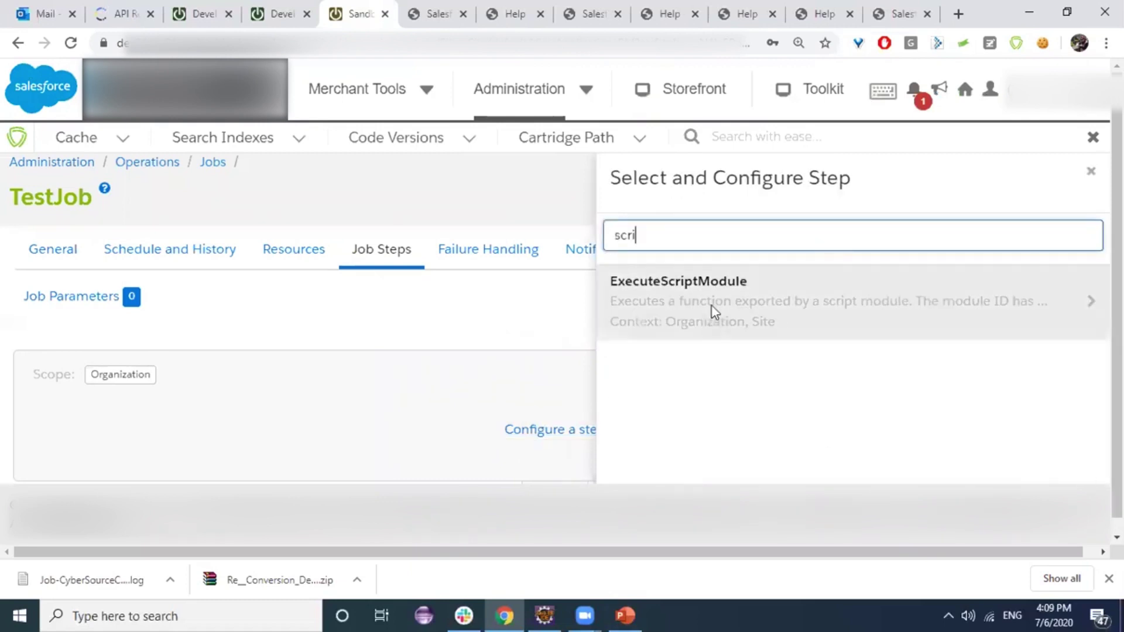
pyautogui.click(699, 309)
# Step: Add the ExecuteScriptModule step to TestJob with the ID step1 and the module path a/b/c.js
pyautogui.click(698, 310)
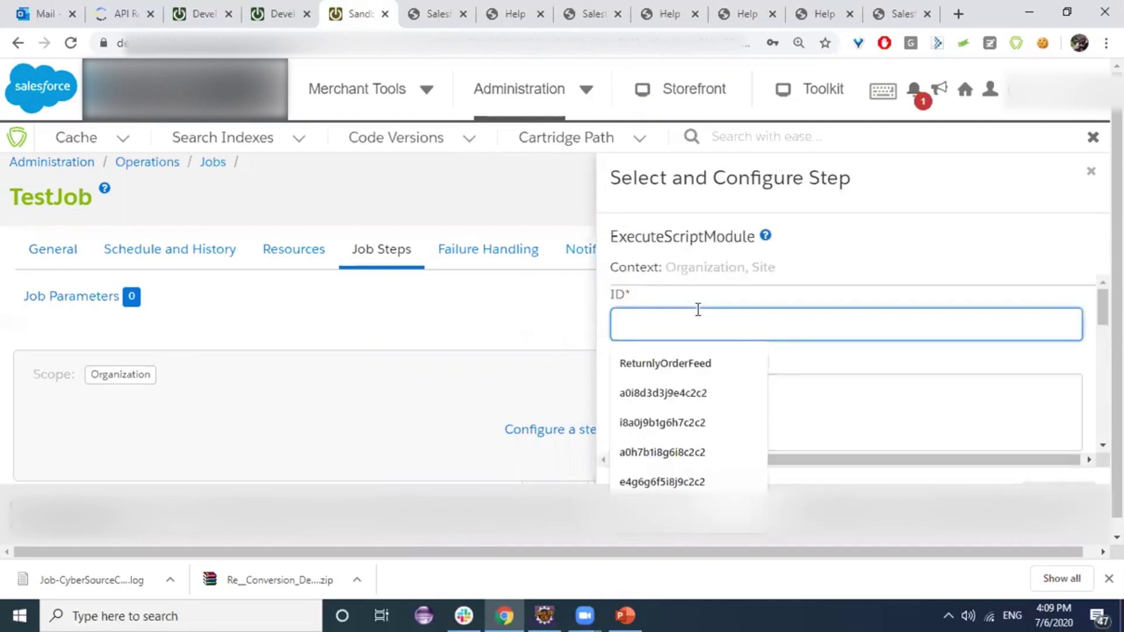
pyautogui.write('step1')
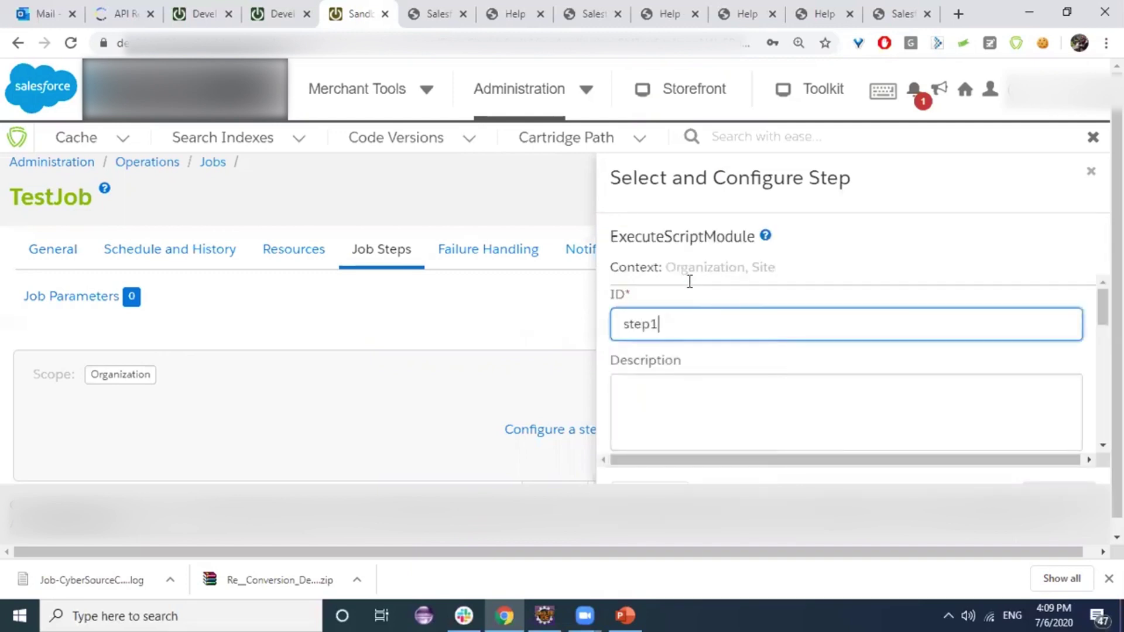
pyautogui.scroll(-2, 812, 346)
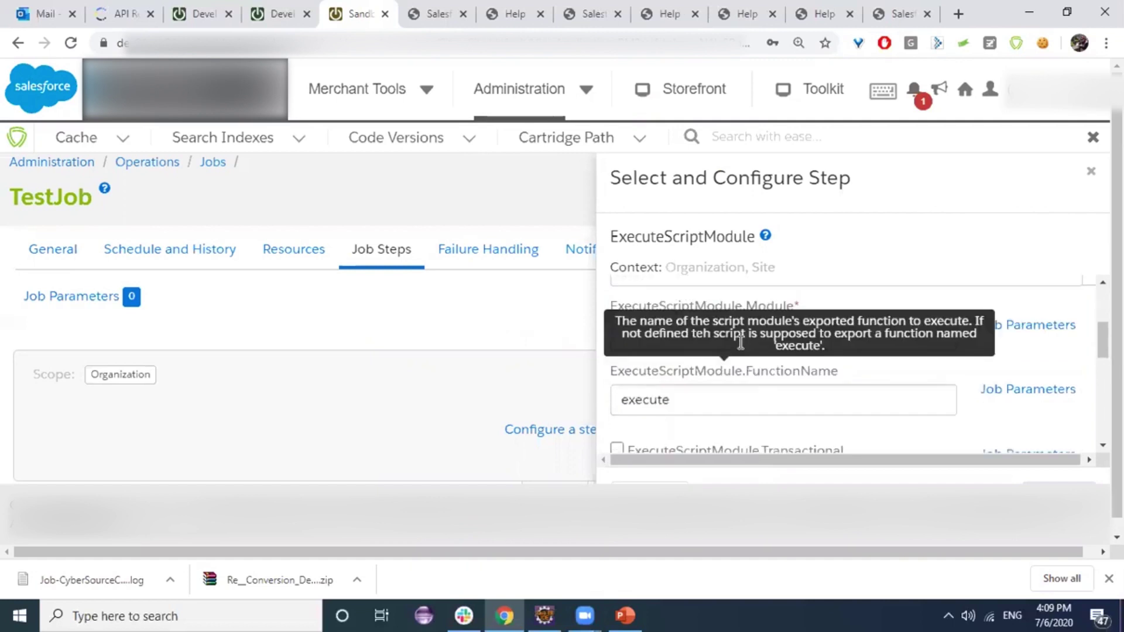
pyautogui.click(726, 336)
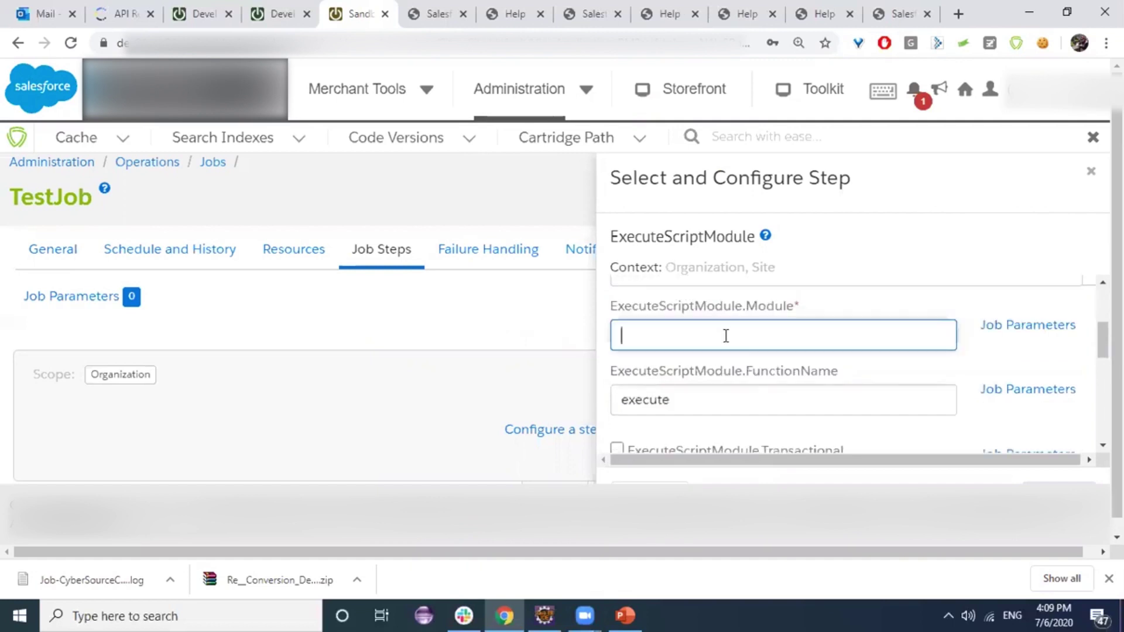
pyautogui.write('a/b/c.js')
pyautogui.click(1039, 487)
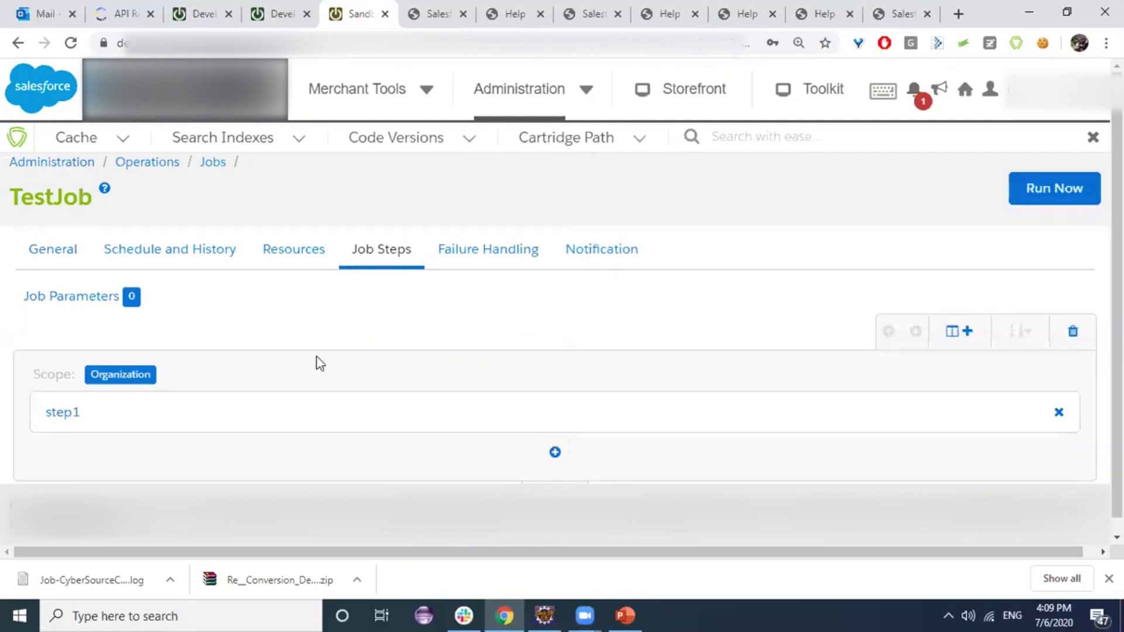
# Step: Look over the Job Steps slide in PowerPoint and step1 in TestJob's organization-scope flow in Chrome
pyautogui.scroll(-1, 542, 368)
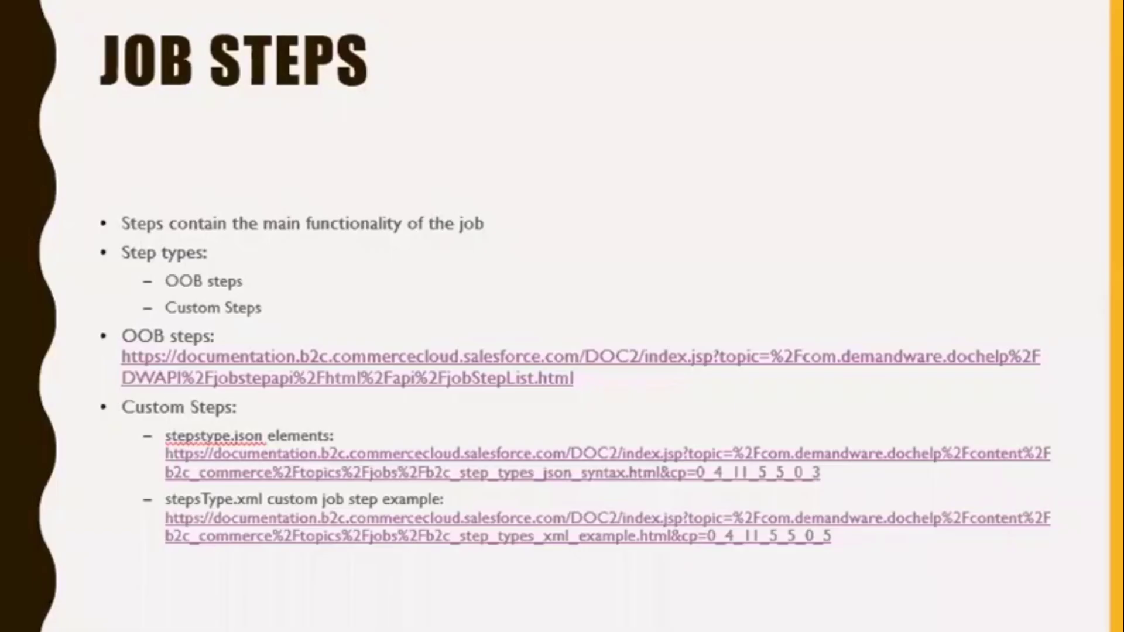
pyautogui.press('pagedown')
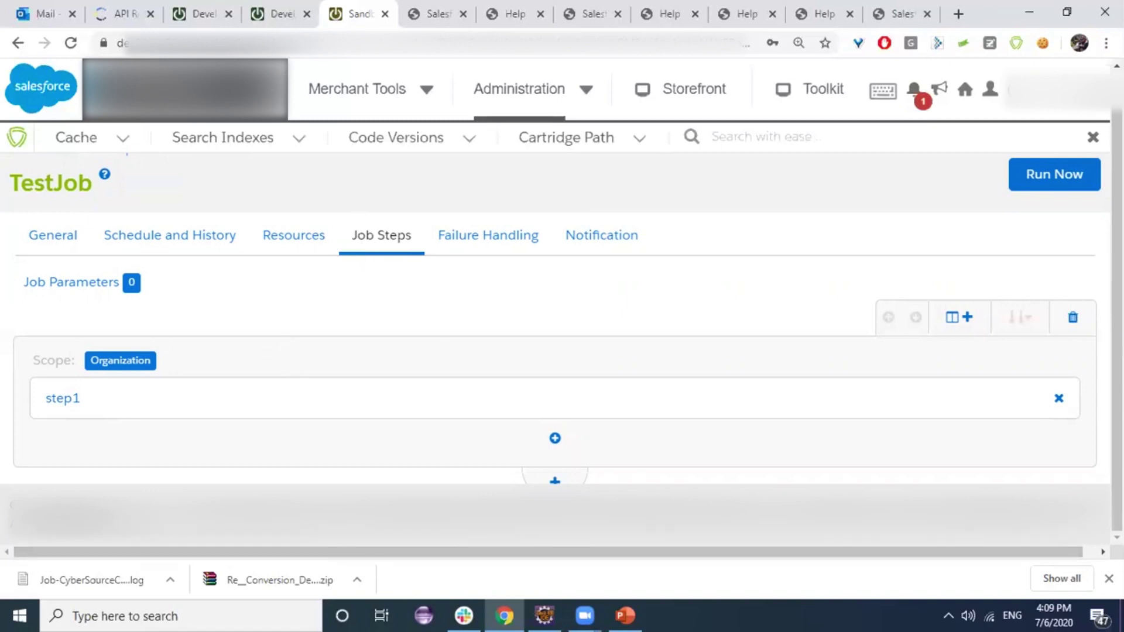
pyautogui.moveTo(90, 414); pyautogui.dragTo(40, 404)
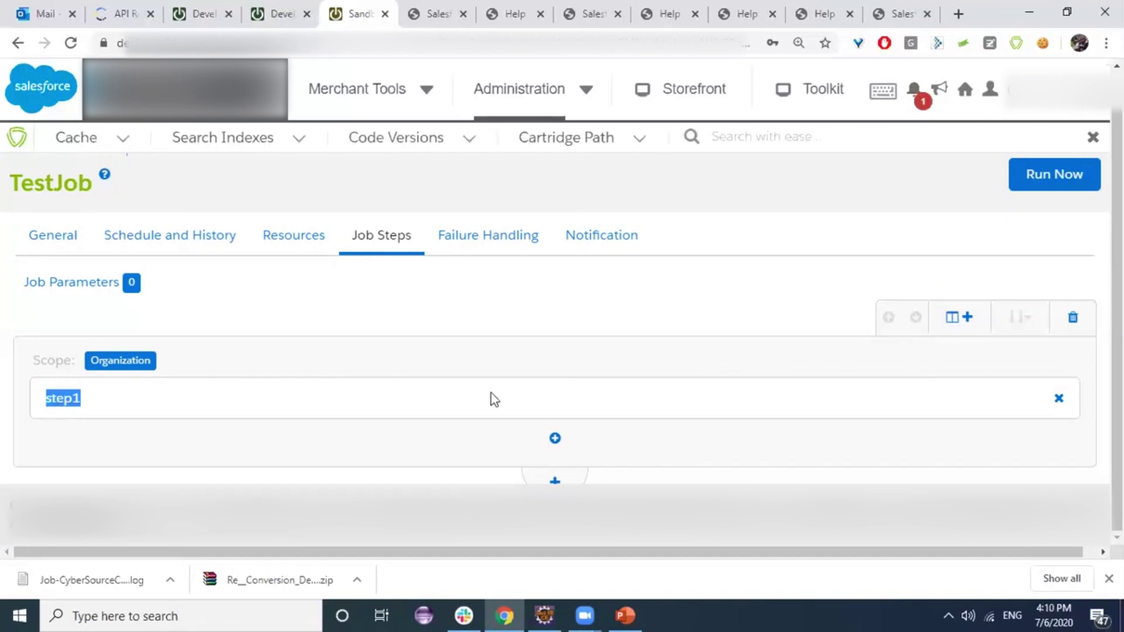
# Step: Add a sibling flow beside step1 in TestJob and choose ExecuteScriptModule for it, filtering the available steps by "scr"
pyautogui.click(971, 334)
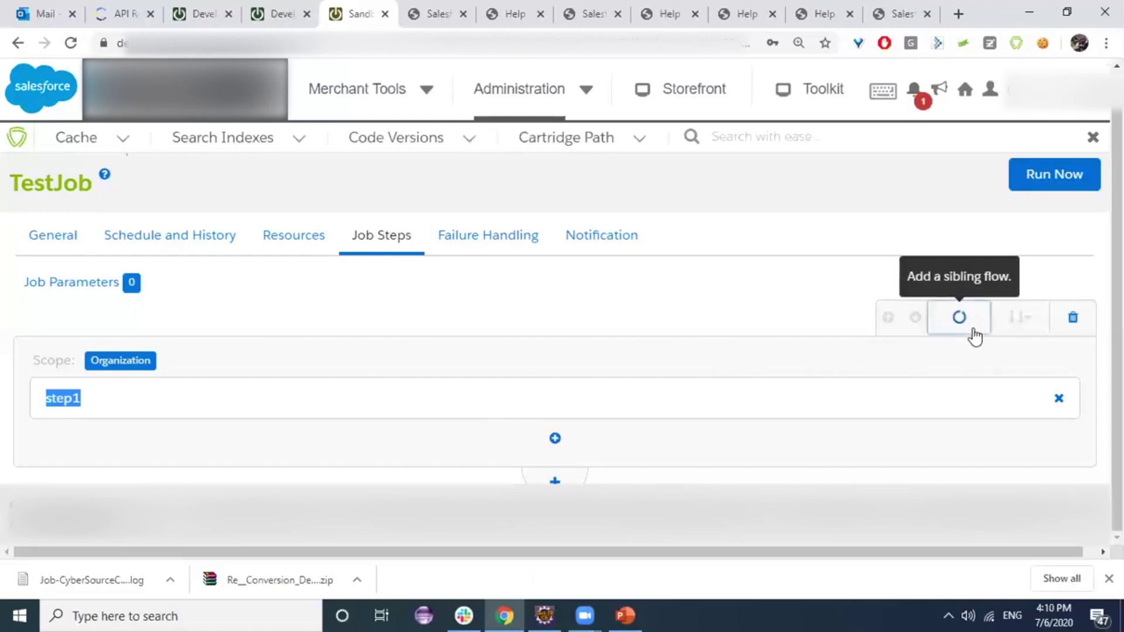
pyautogui.click(825, 414)
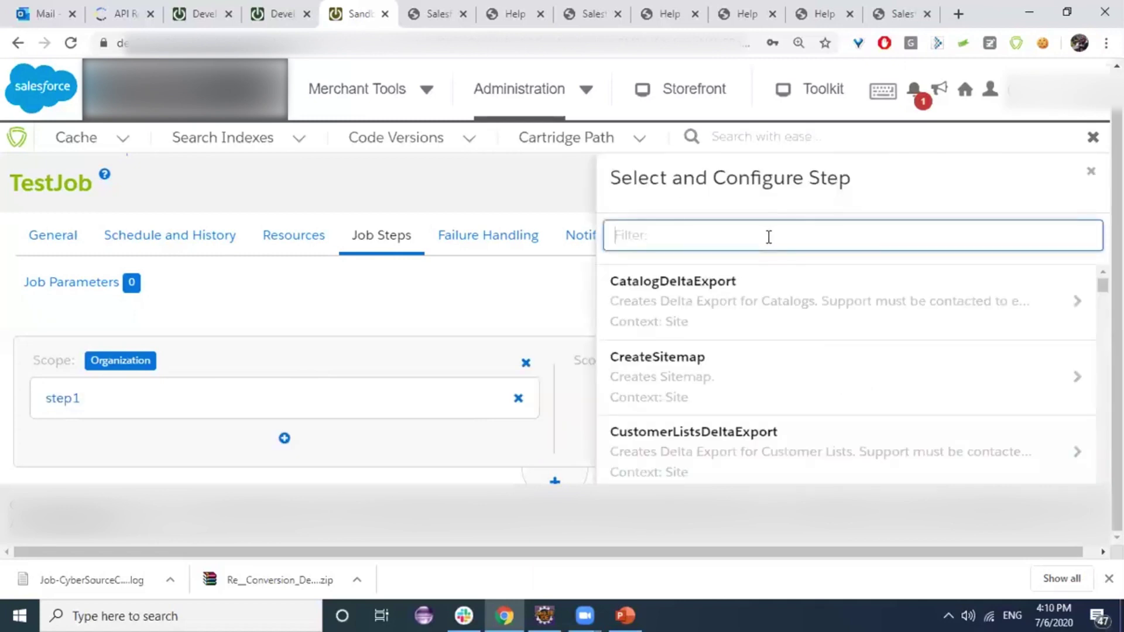
pyautogui.write('sce')
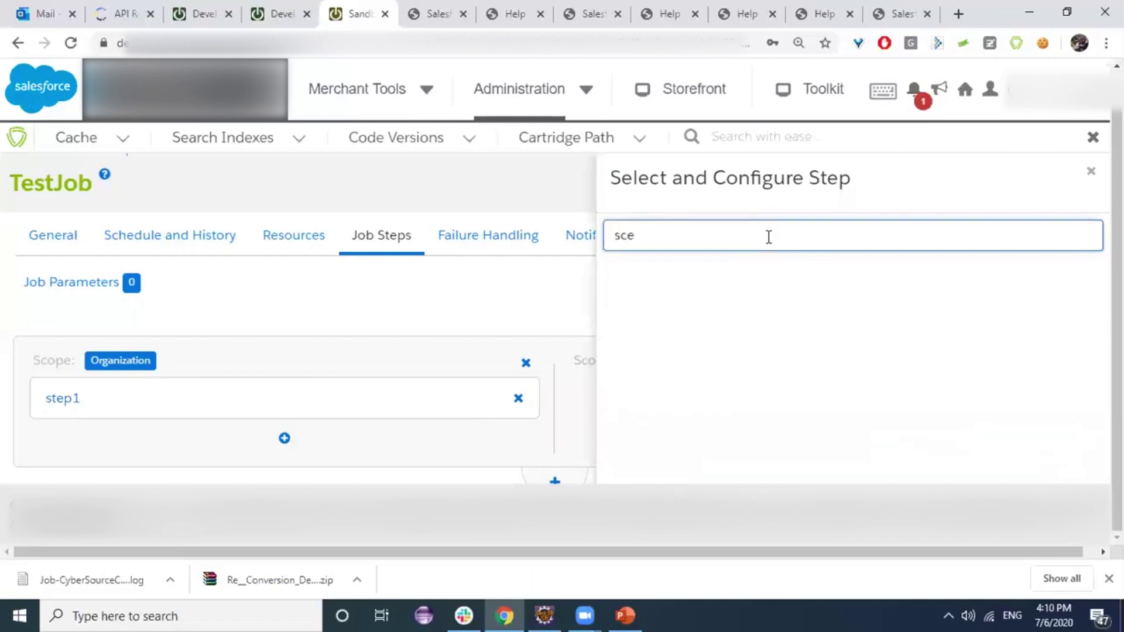
pyautogui.press('BackSpace')
pyautogui.write('r')
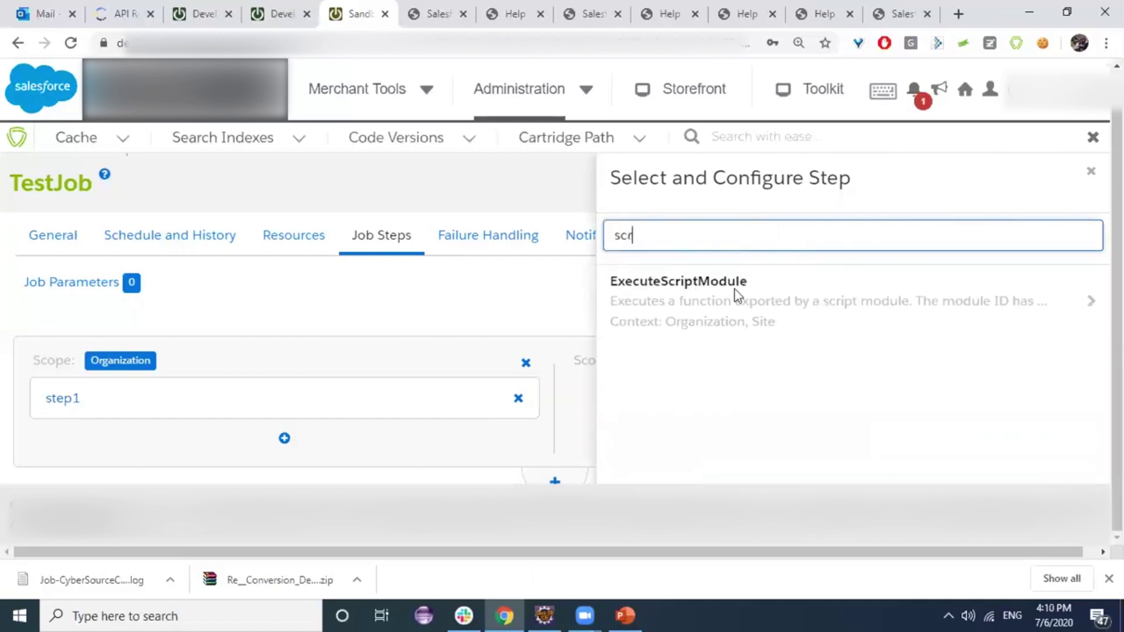
pyautogui.click(883, 332)
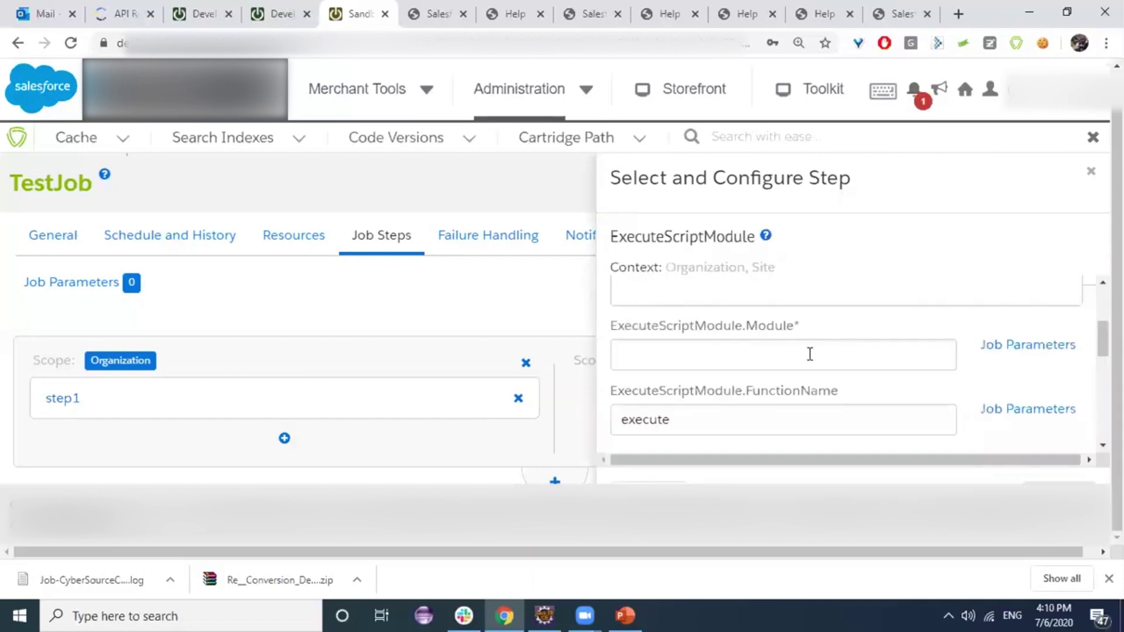
# Step: Add the ExecuteScriptModule step to the sibling flow with the ID step2 and the module path d/b/k.js
pyautogui.click(718, 332)
pyautogui.write('step2')
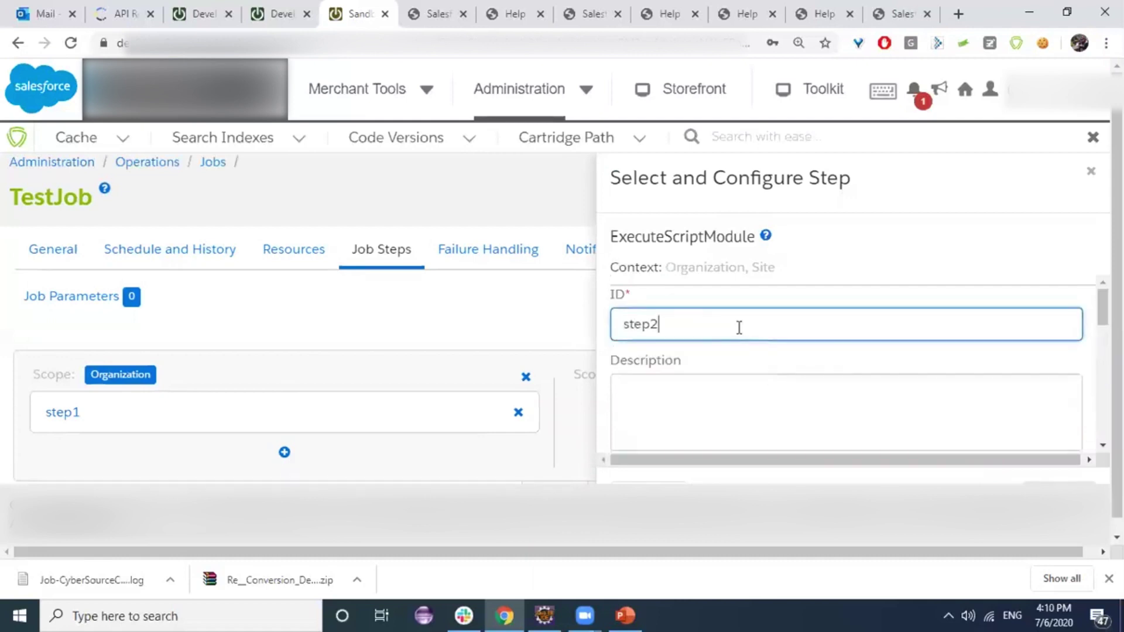
pyautogui.scroll(-3, 831, 363)
pyautogui.click(777, 329)
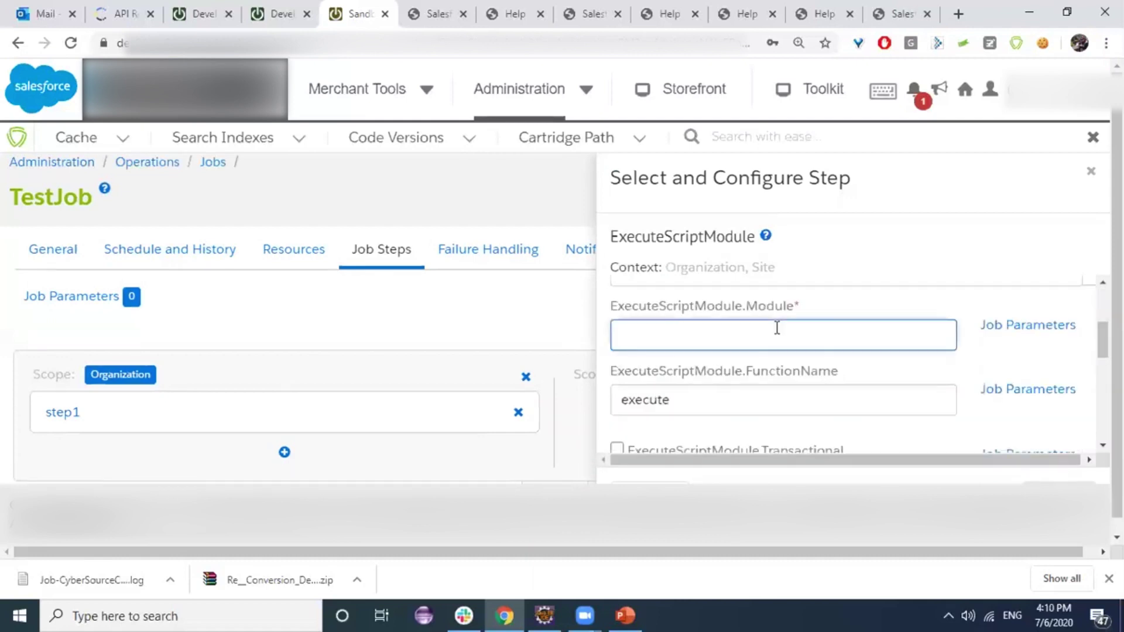
pyautogui.write('d/b/k.js')
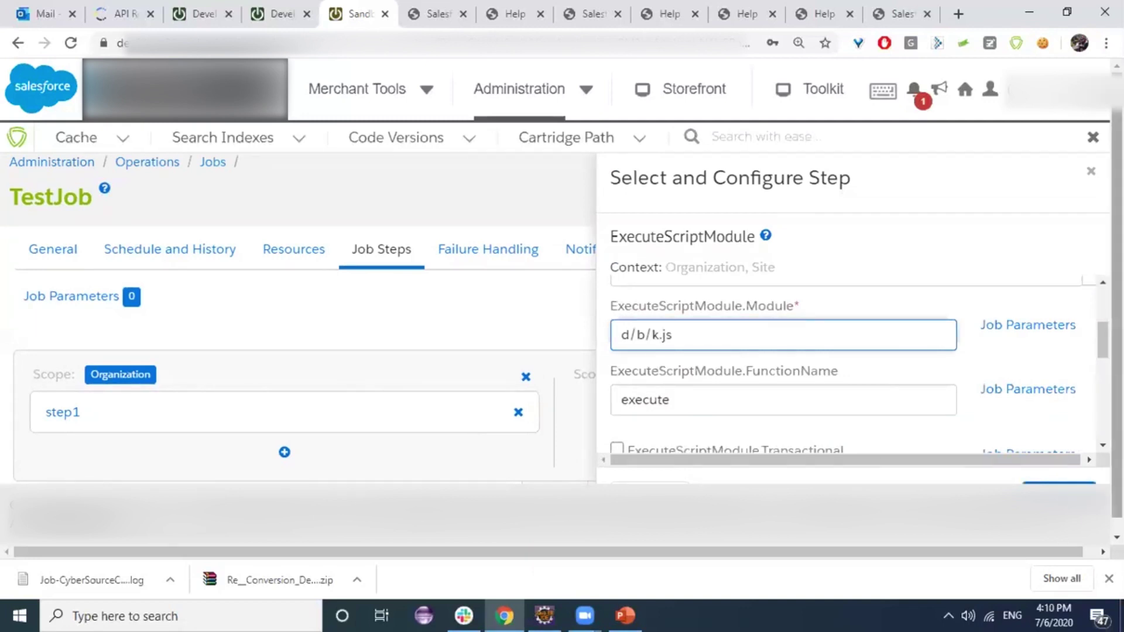
pyautogui.scroll(-1, 1061, 488)
pyautogui.click(1061, 488)
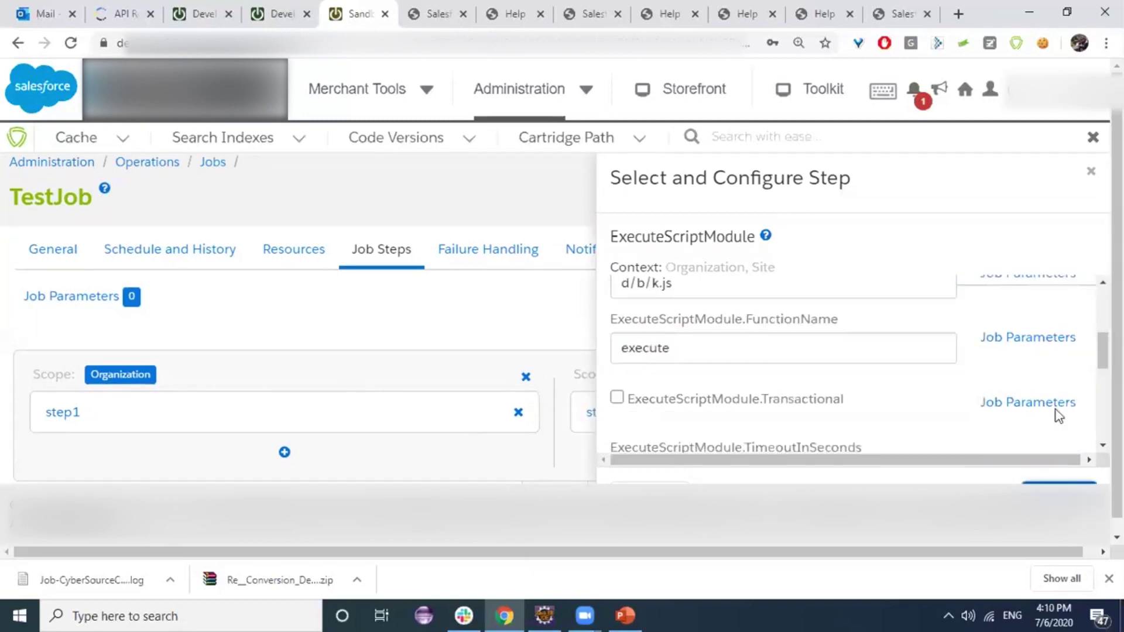
# Step: Look over step1 and step2 in TestJob's two side-by-side organization-scope flows
pyautogui.scroll(-1, 238, 389)
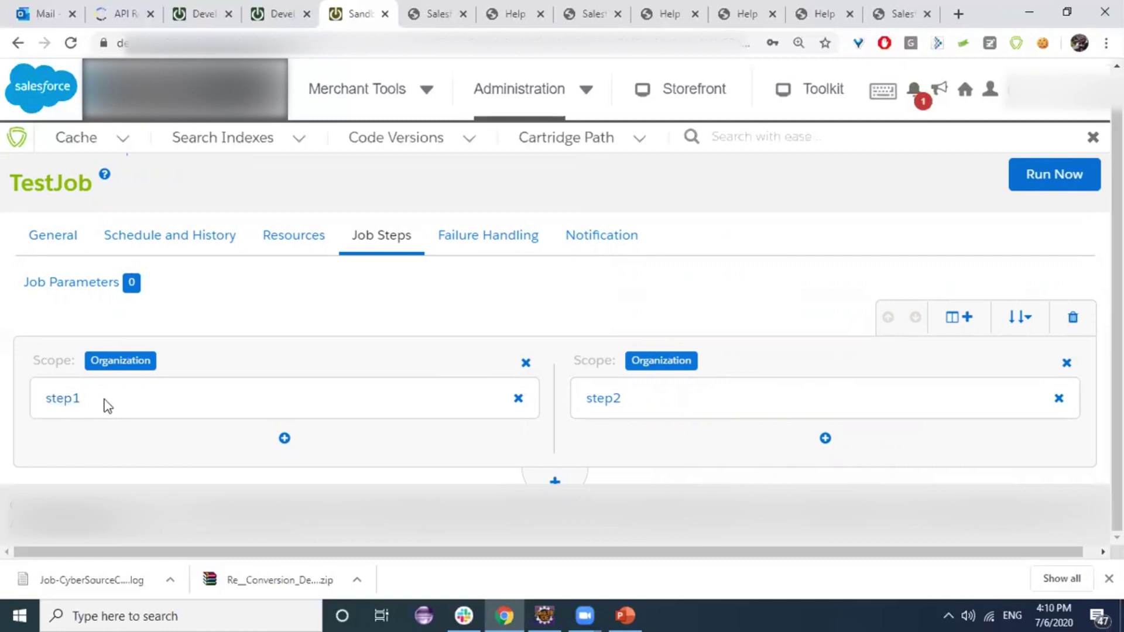
pyautogui.doubleClick(48, 401)
pyautogui.click(589, 398)
pyautogui.doubleClick(643, 420)
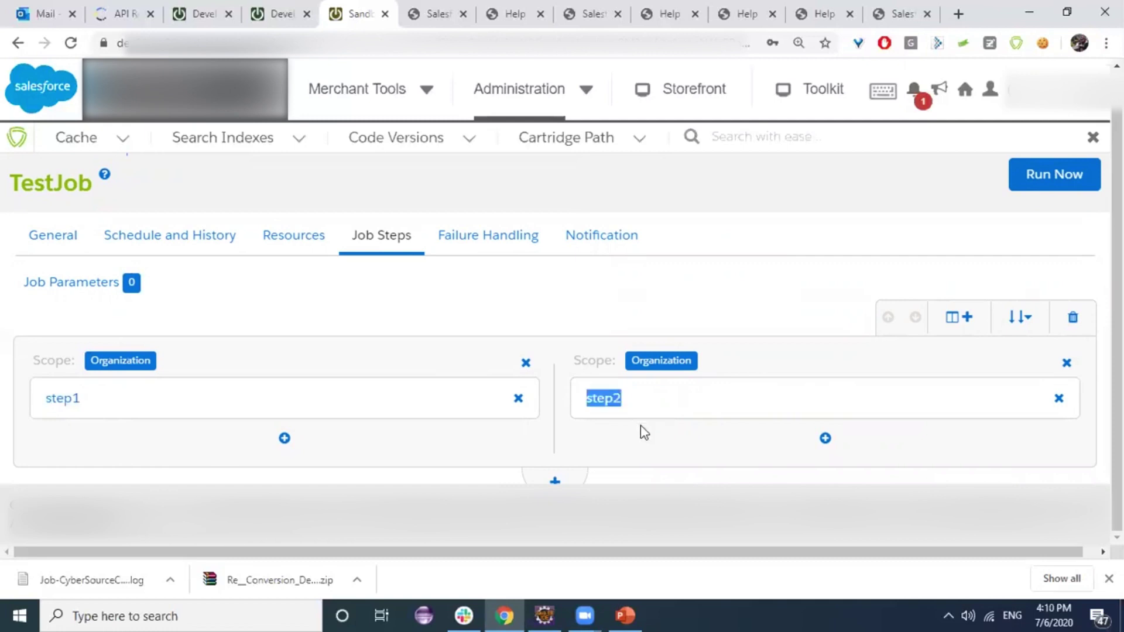